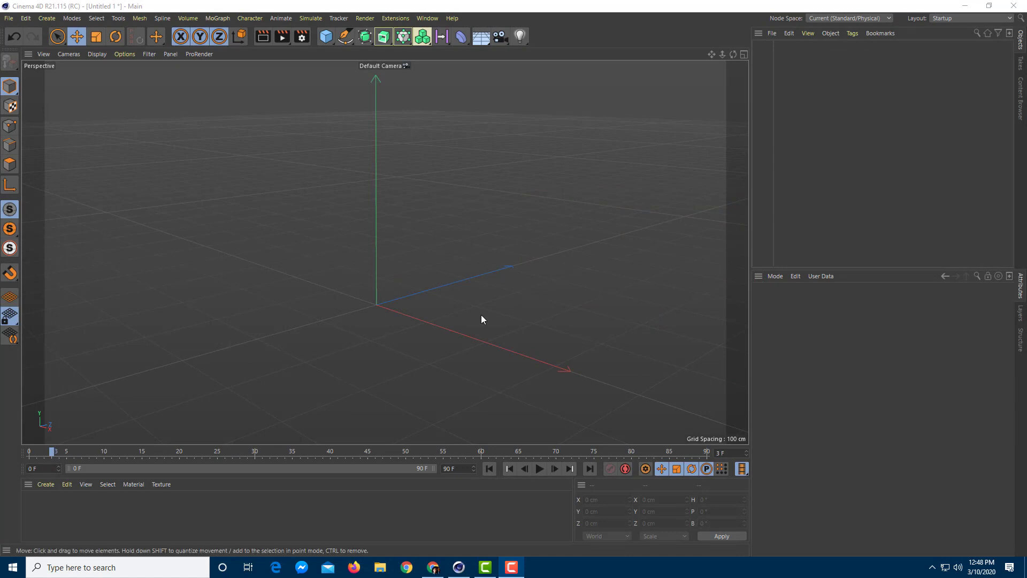
- Add a pyramid and raise it to 116.404 cm on Y
click(482, 319)
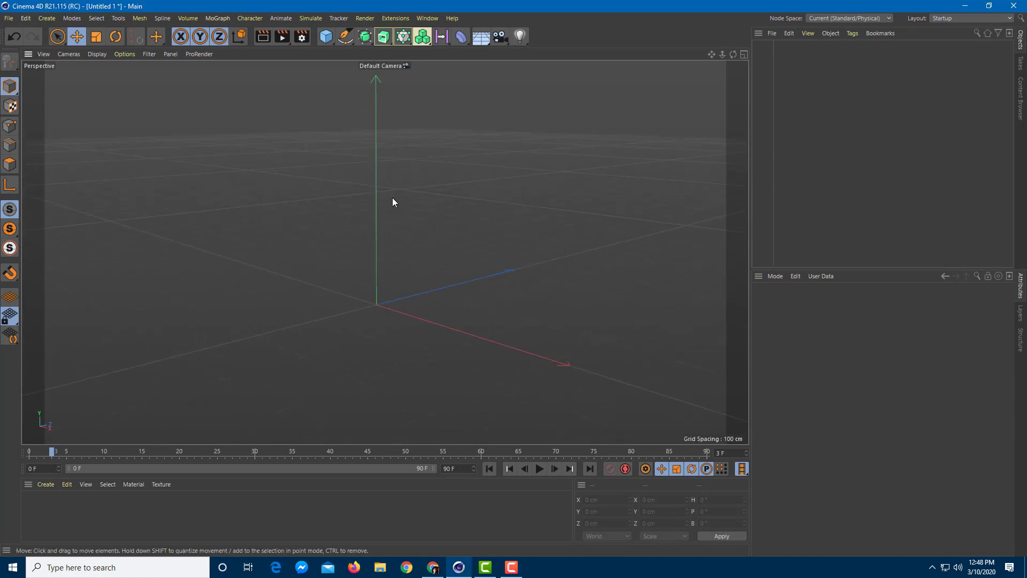
click(324, 41)
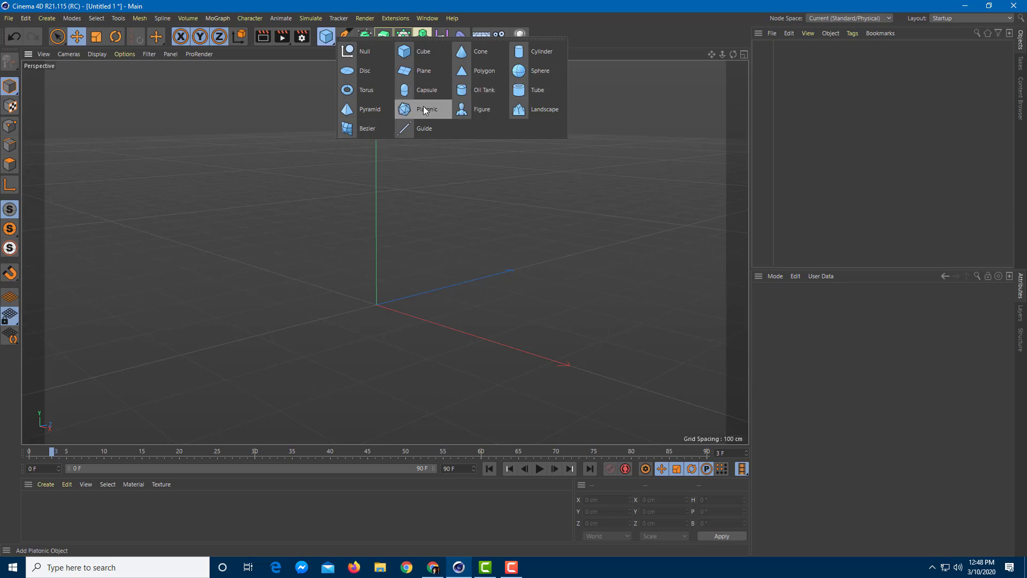
click(371, 113)
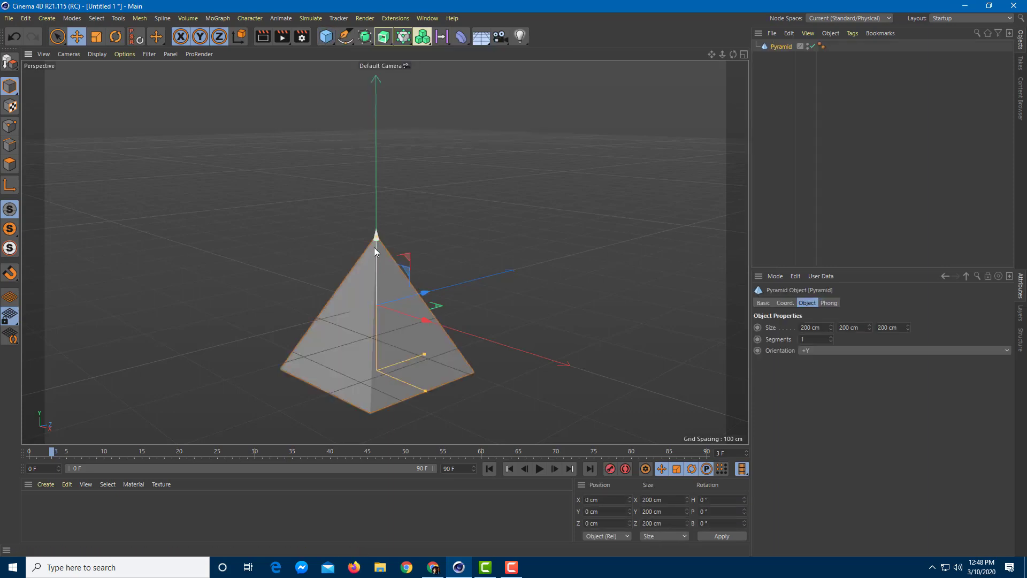
drag(374, 247, 384, 169)
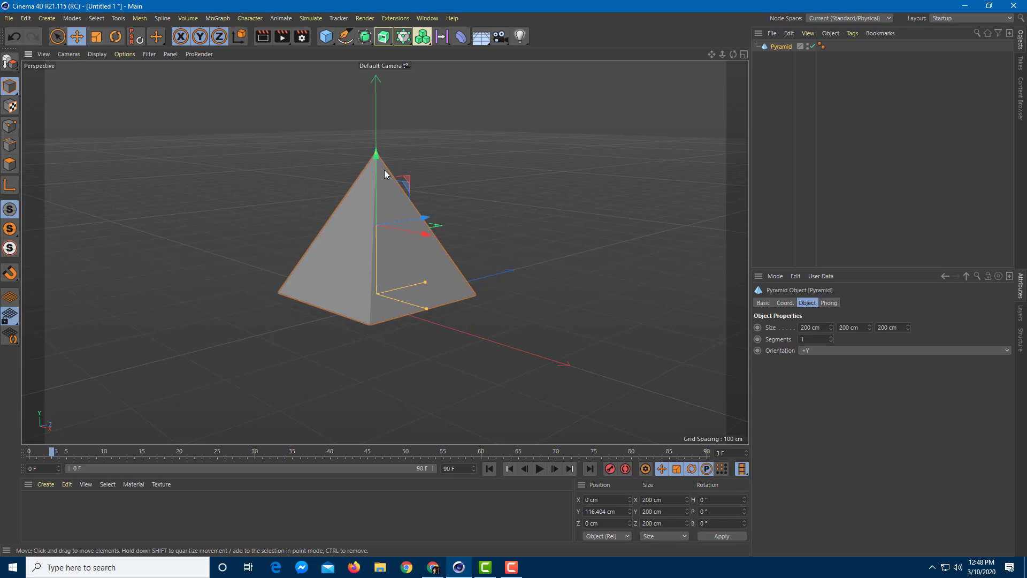
right_click(384, 169)
key(Escape)
- Reselect the pyramid and give it 9 segments
click(425, 100)
scroll(402, 220, up, 3)
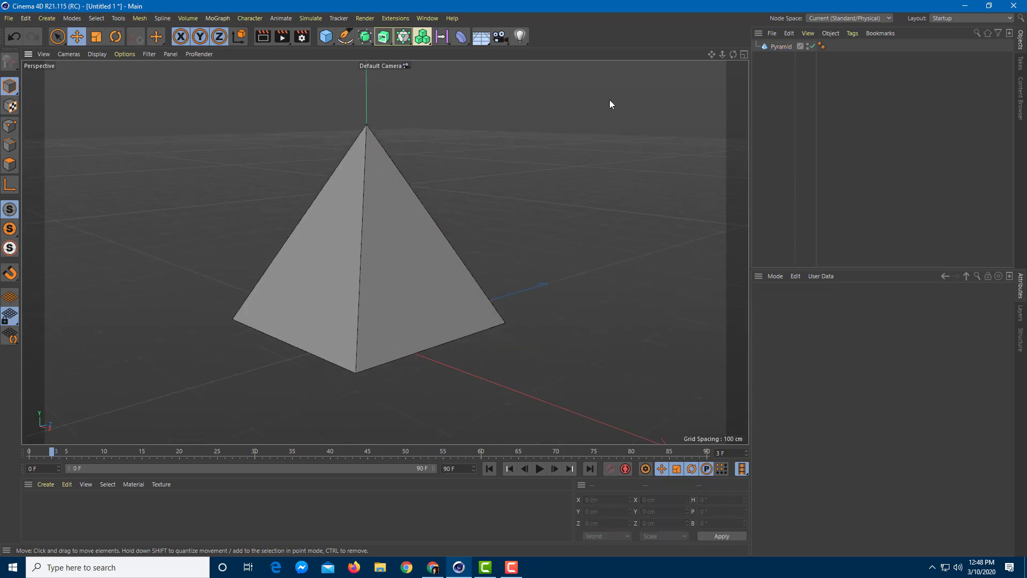
click(781, 47)
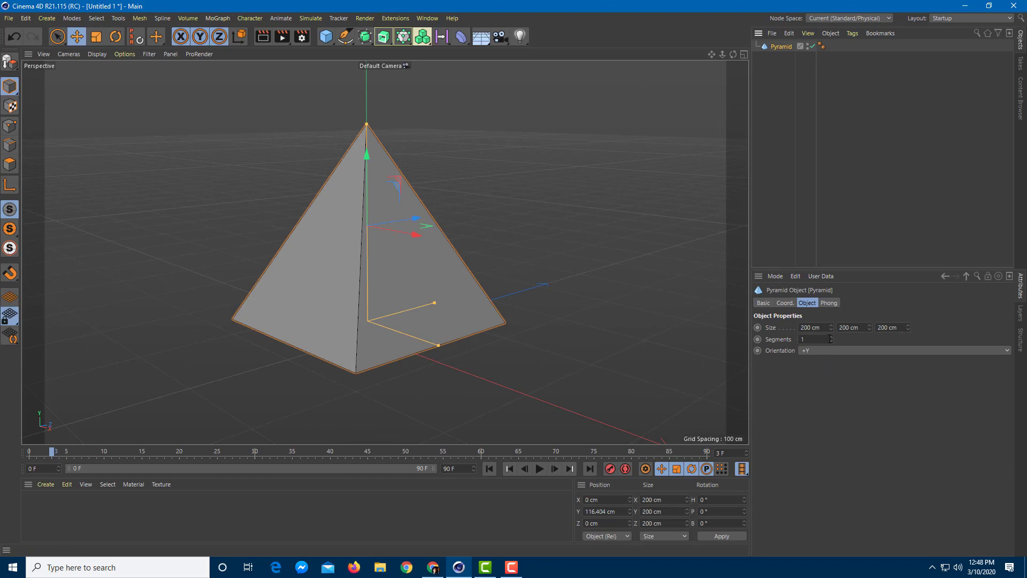
mouse_move(830, 339)
mouse_down()
mouse_move(830, 320)
mouse_move(830, 334)
mouse_up()
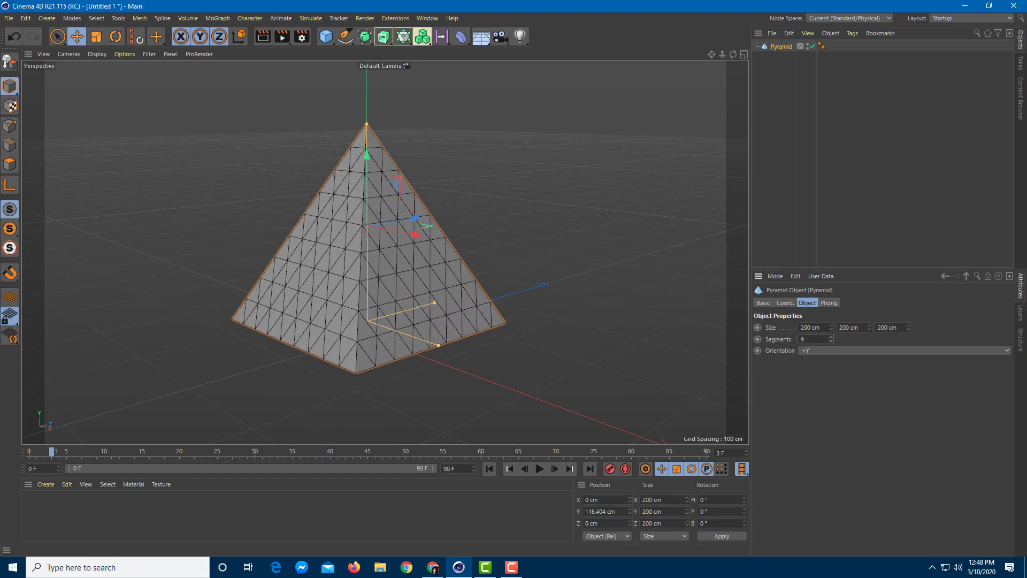
alt+drag(515, 240, 518, 280)
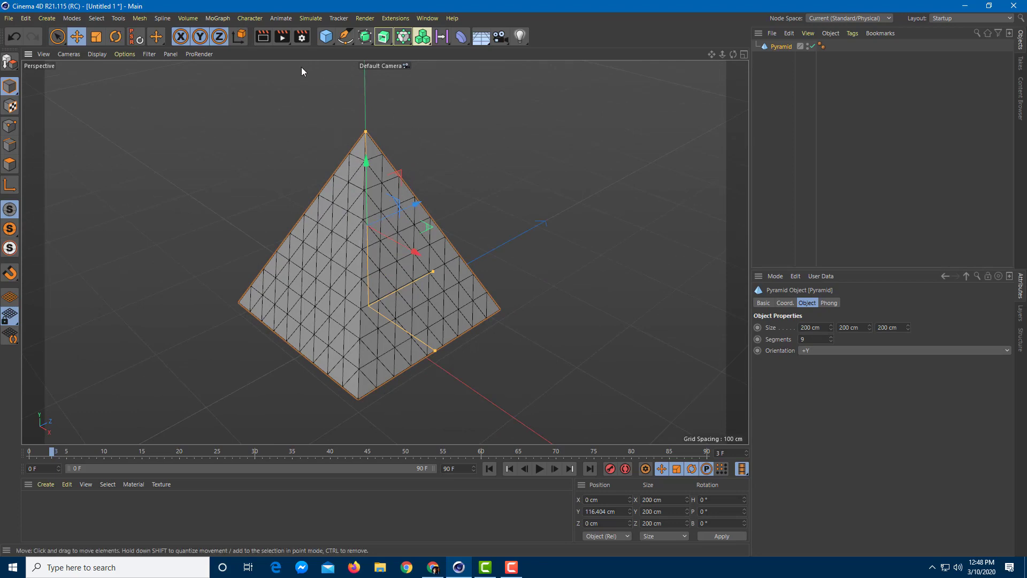
click(217, 19)
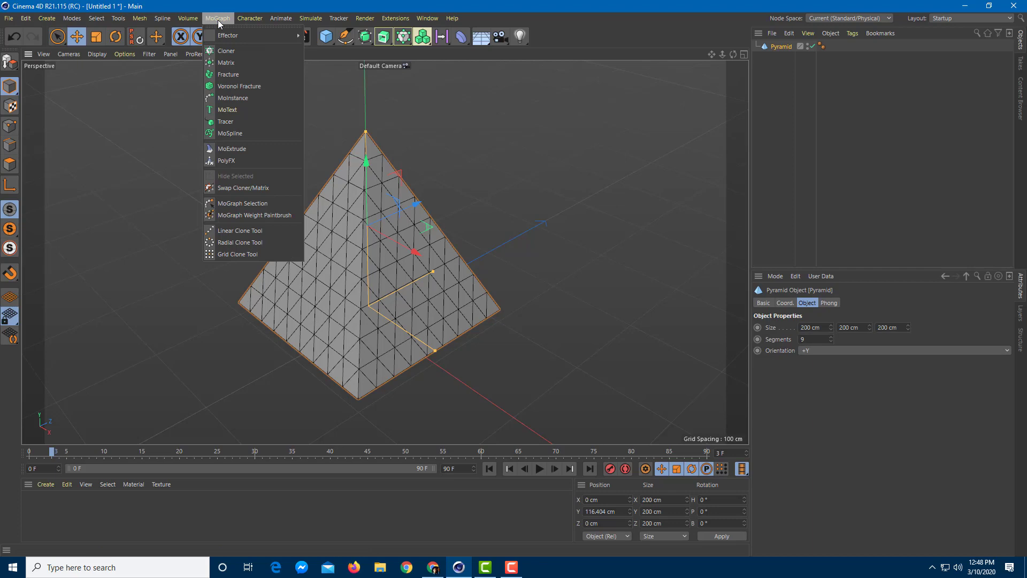
- Add a Linear Cloner and move the pyramid to -296.426 cm on Z
click(226, 51)
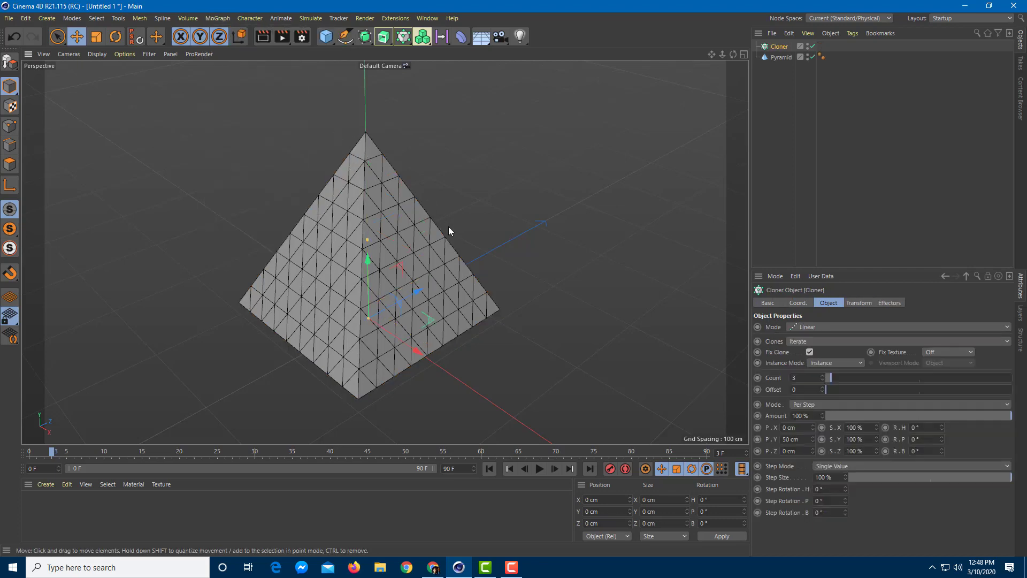
click(780, 58)
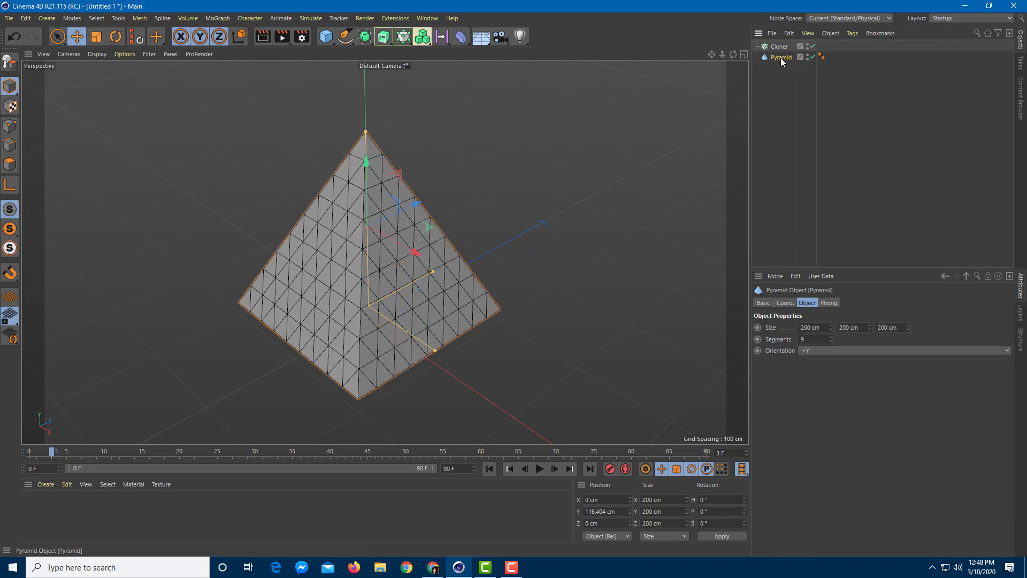
drag(416, 208, 123, 328)
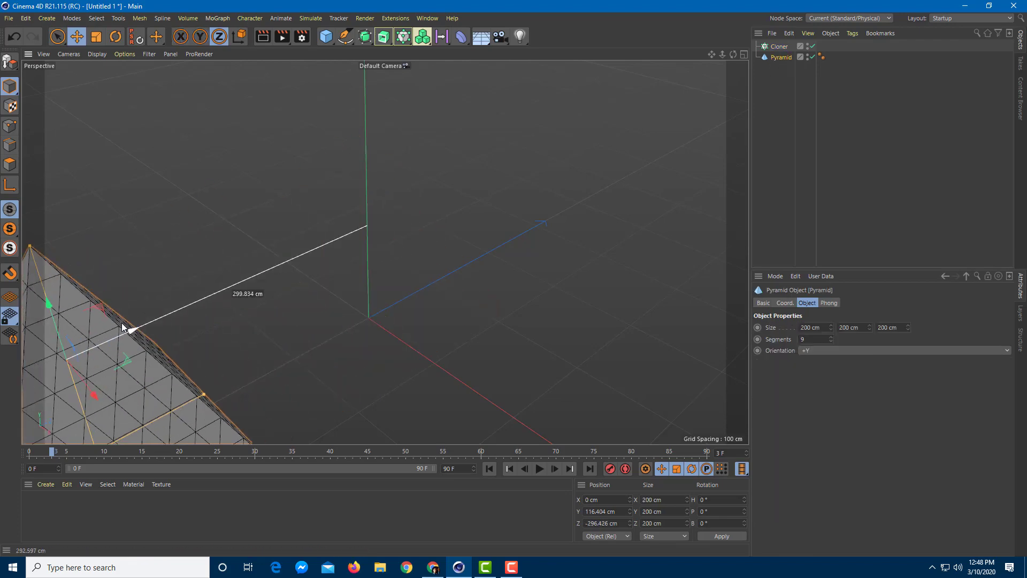
click(773, 47)
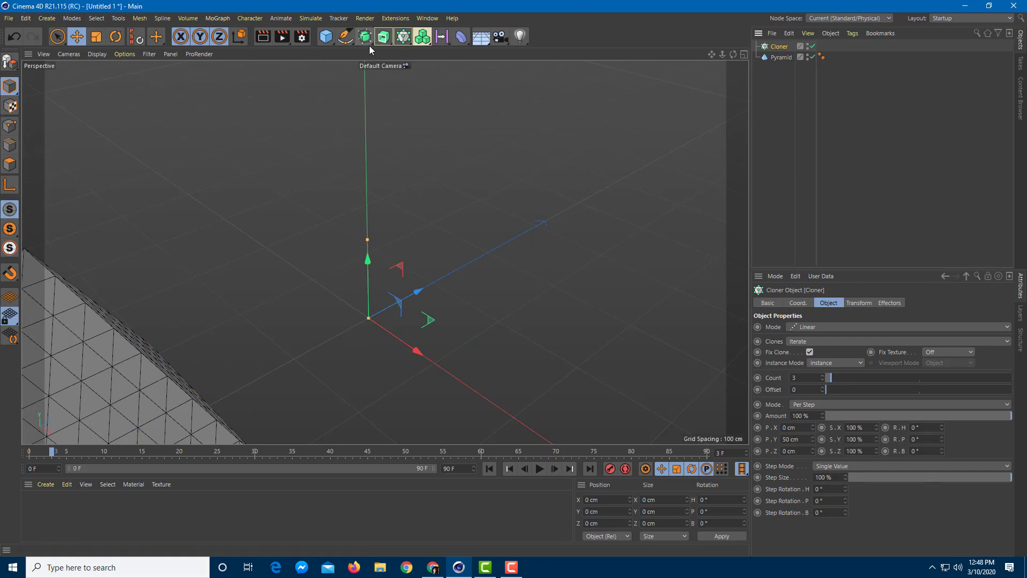
- Add a torus and scale it down to about 34.6 cm wide
click(327, 45)
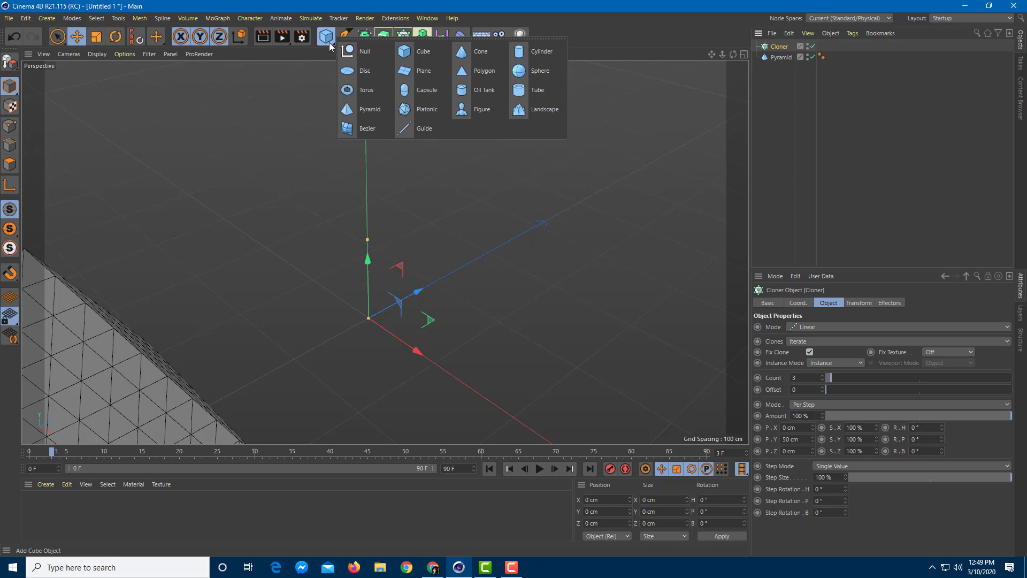
click(371, 94)
key(t)
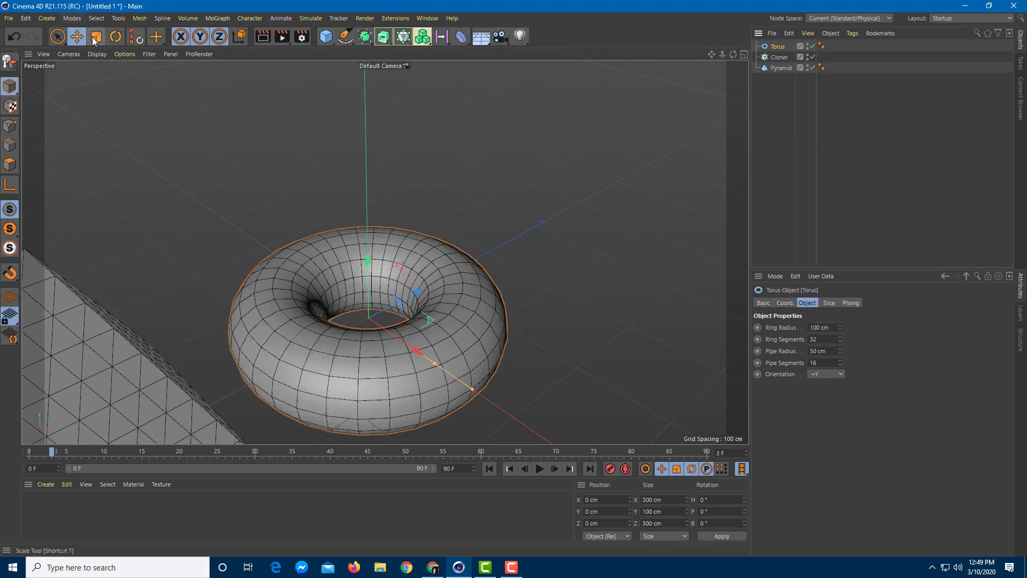
drag(417, 291, 373, 322)
- Nest the torus under the Cloner, giving three stacked torus copies
drag(777, 48, 783, 60)
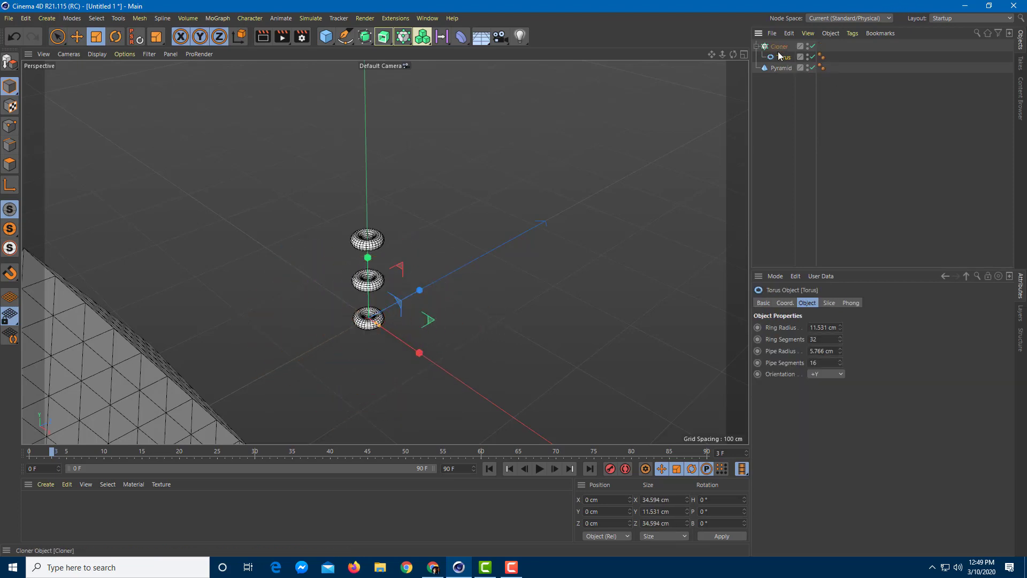
click(779, 46)
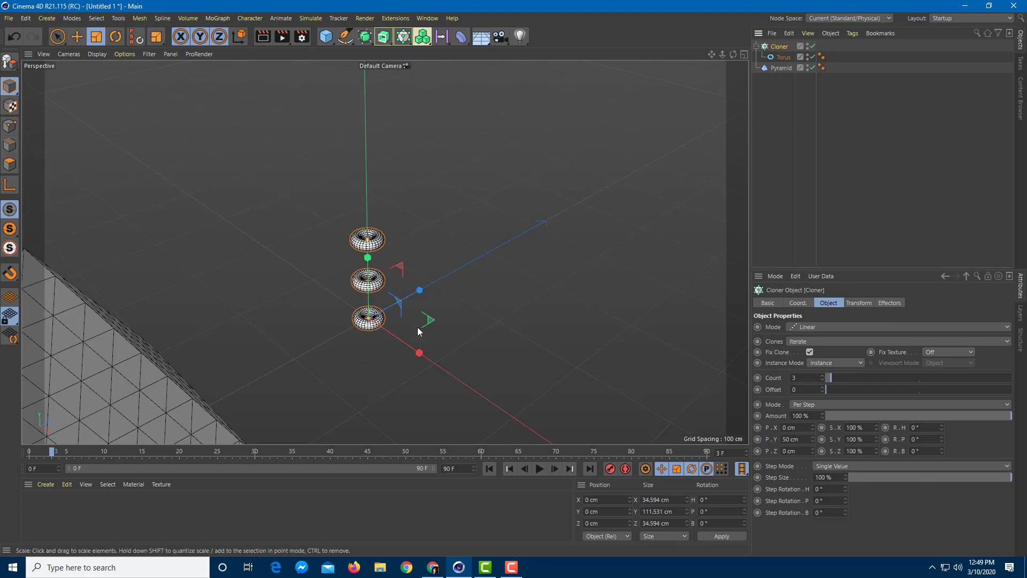
alt+drag(415, 326, 399, 255)
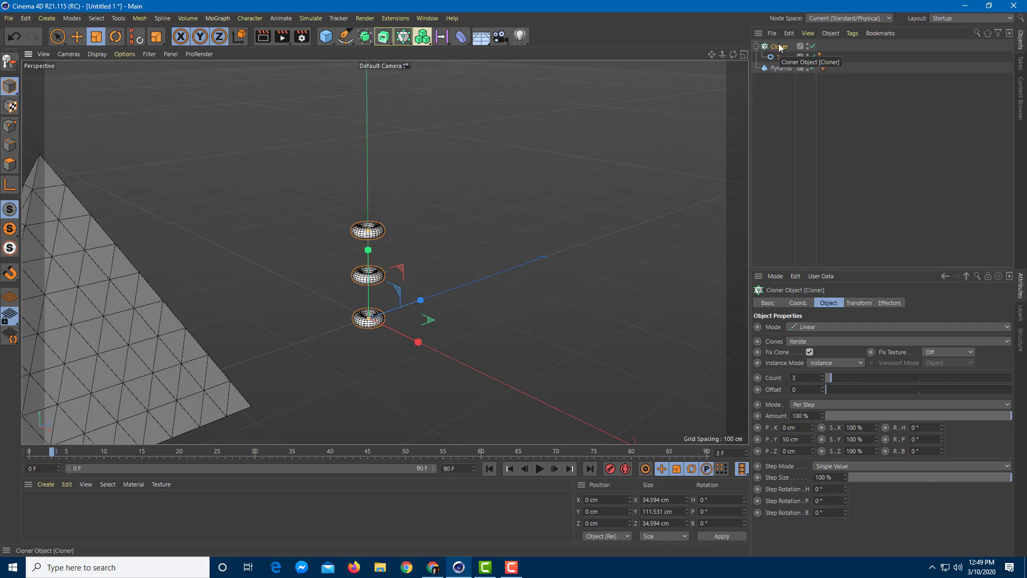
- Switch the Cloner to Object mode with the Pyramid as its source object
click(797, 327)
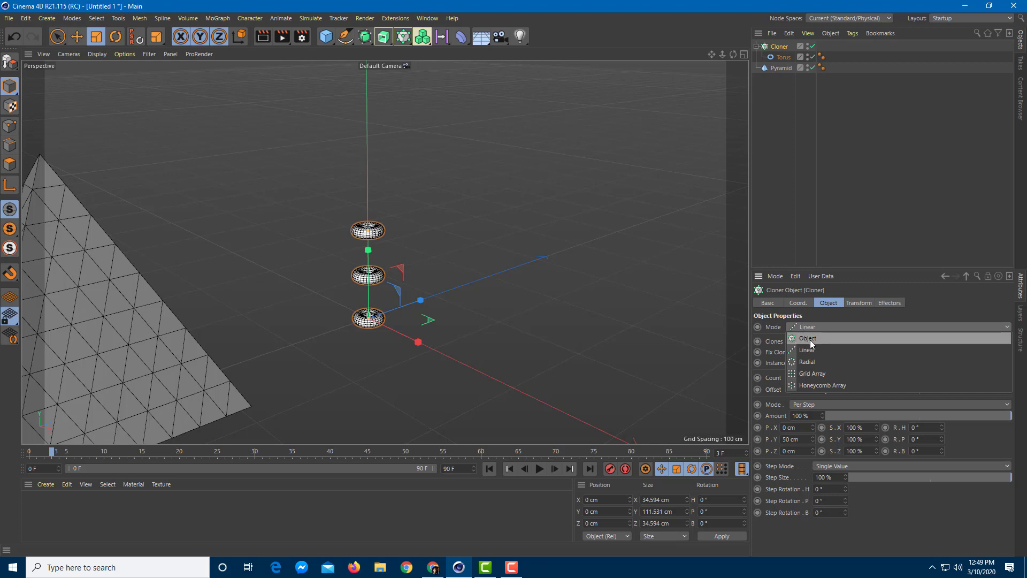
click(810, 339)
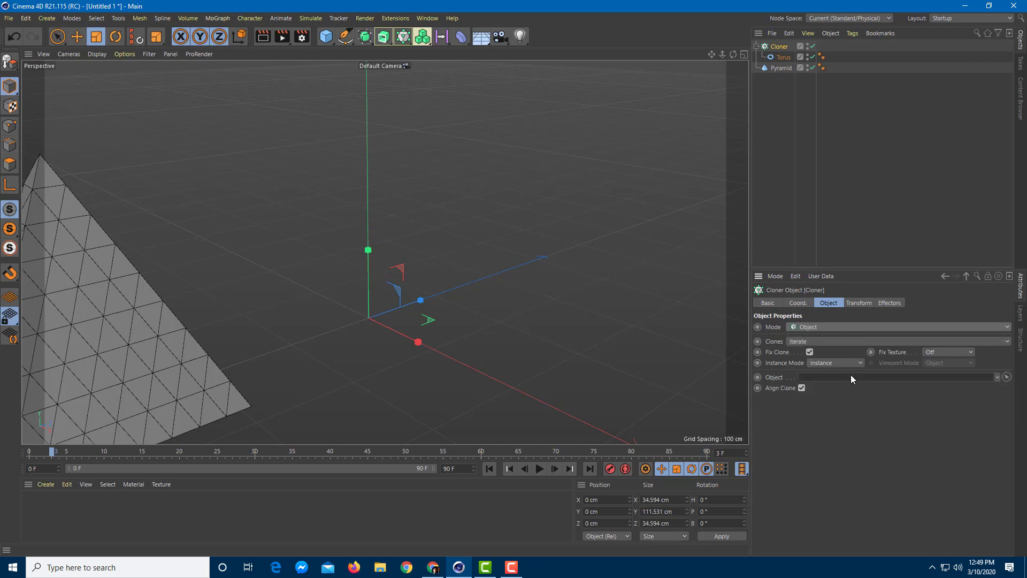
click(773, 69)
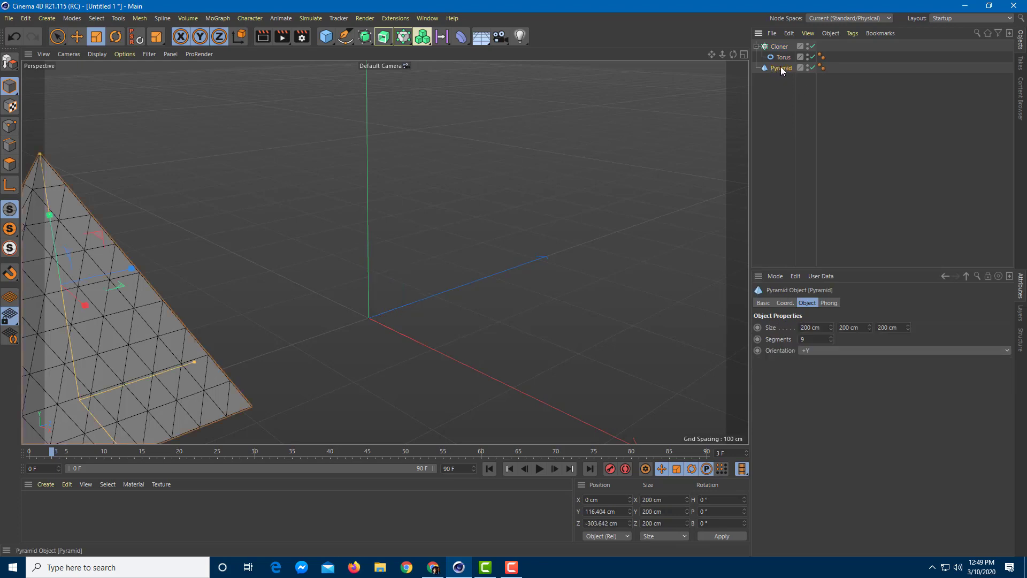
click(778, 48)
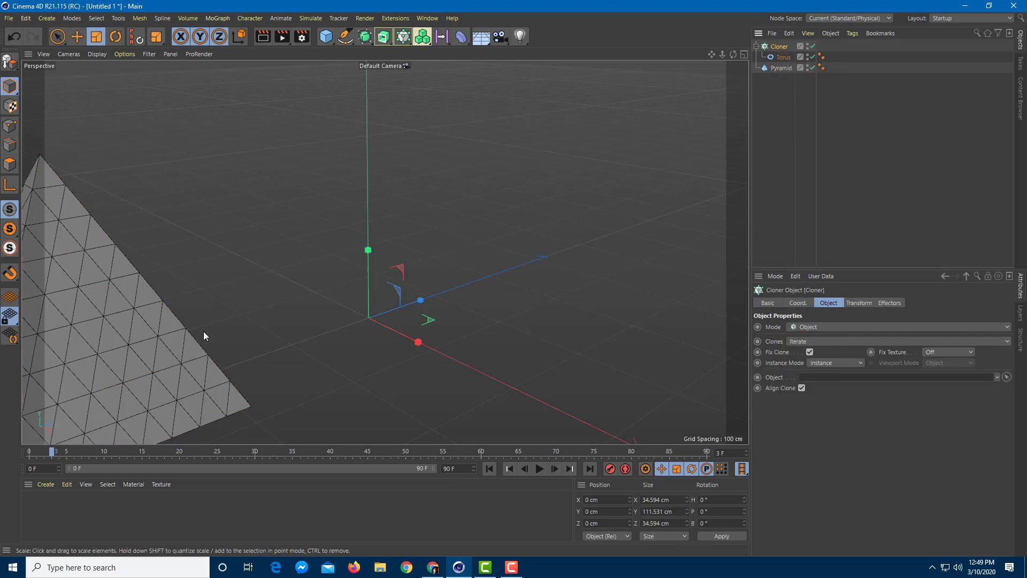
drag(783, 70, 820, 380)
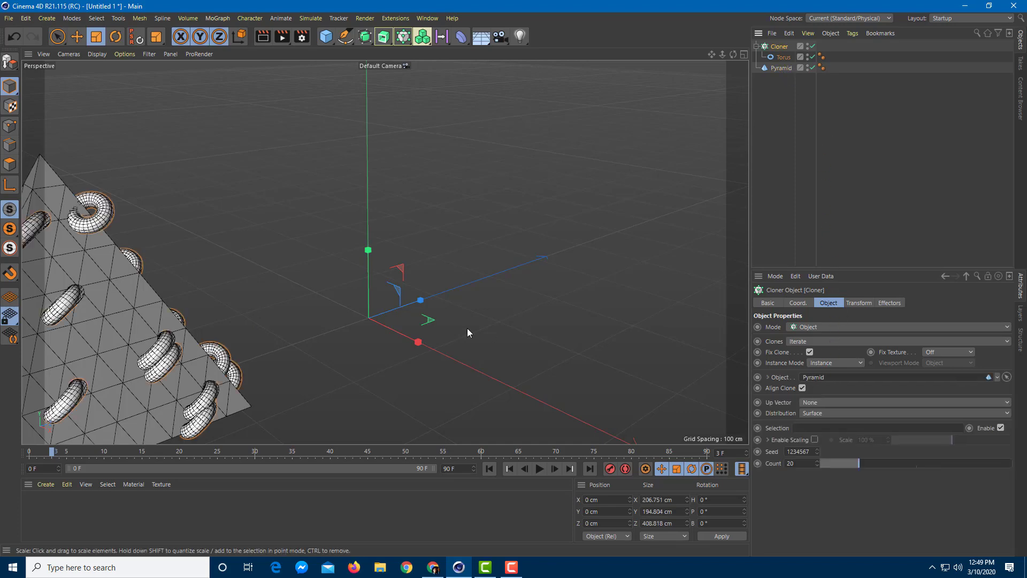
- Move the pyramid back along Z to -43.472 cm, then reselect the Cloner
scroll(467, 329, down, 5)
alt+drag(482, 302, 341, 316)
scroll(341, 316, up, 5)
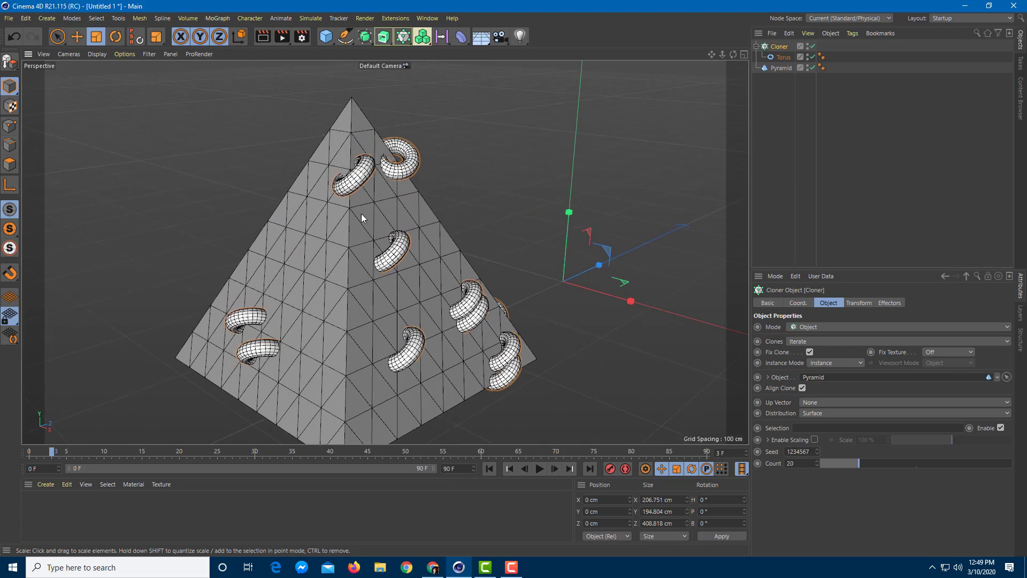
click(783, 58)
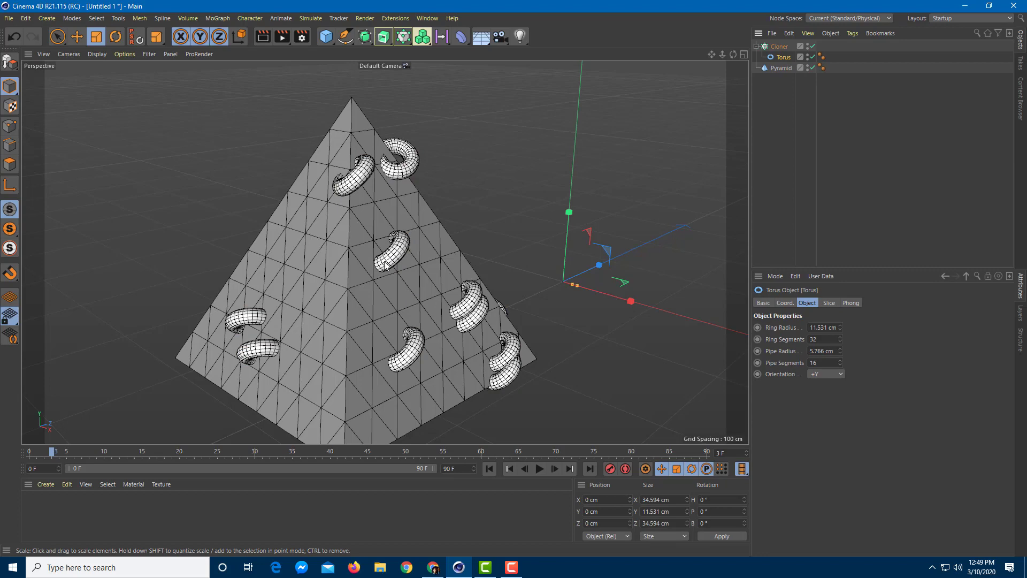
scroll(448, 232, up, 3)
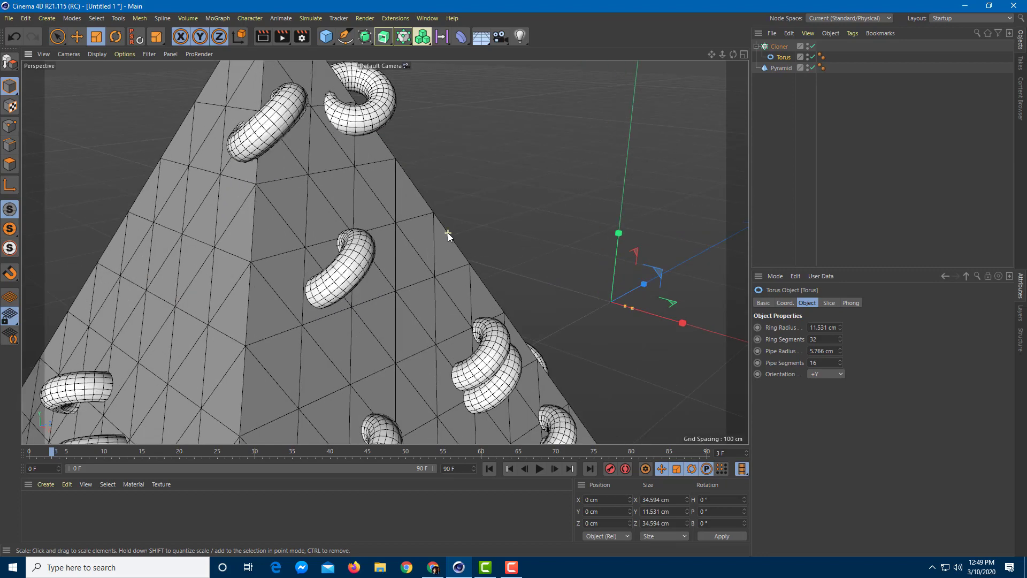
scroll(455, 229, down, 5)
alt+drag(441, 335, 402, 306)
click(784, 68)
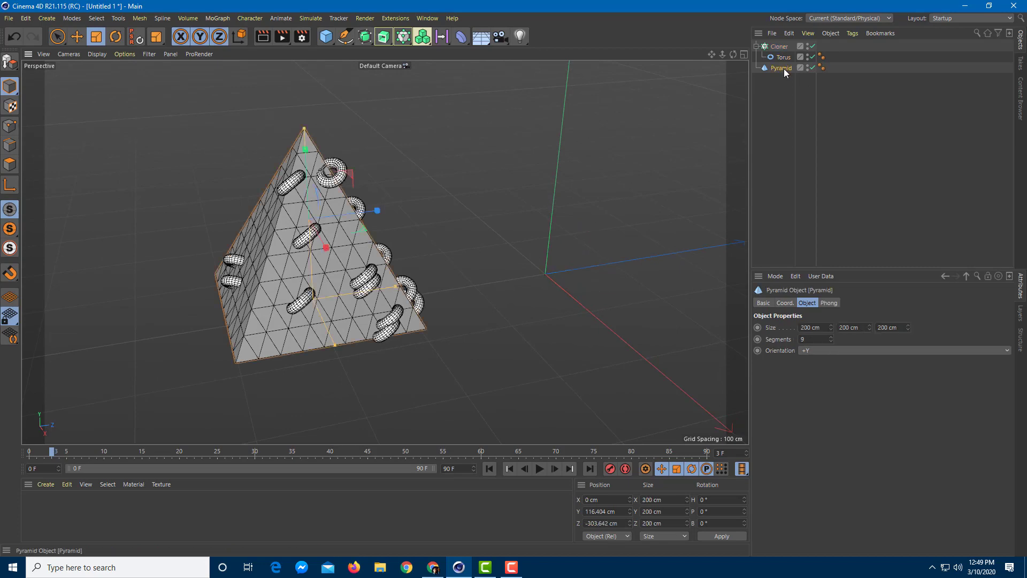
key(e)
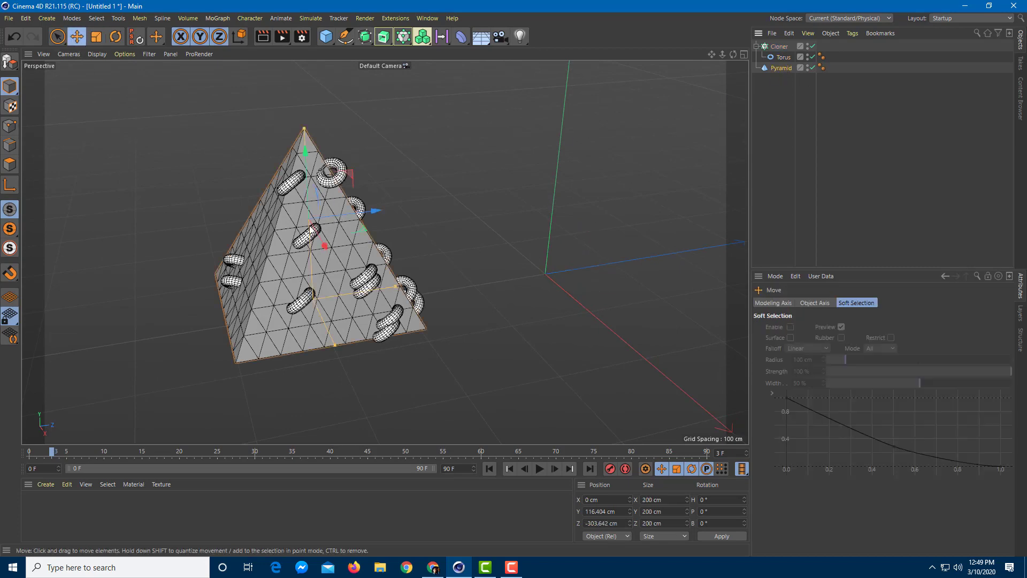
drag(369, 212, 610, 216)
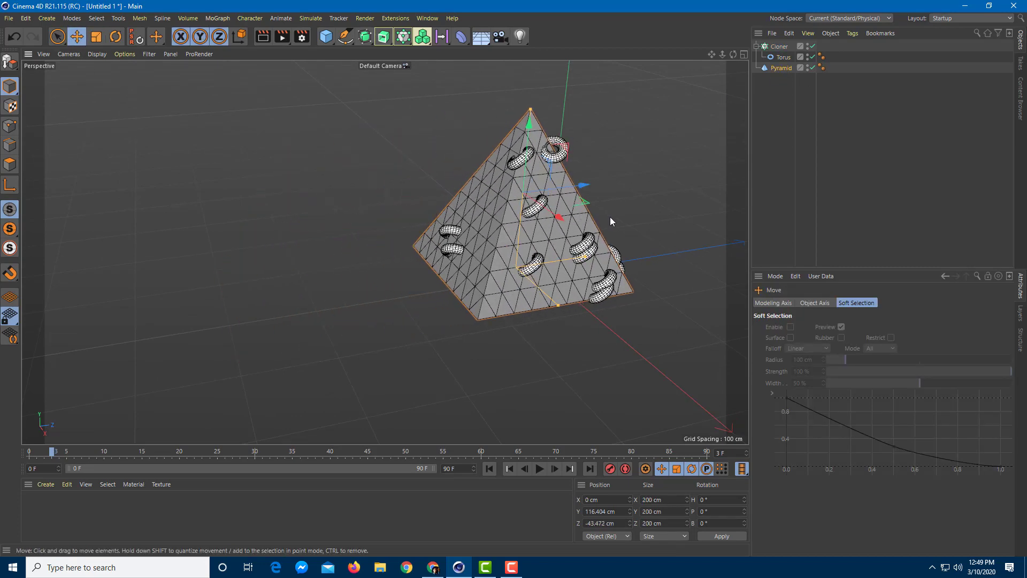
scroll(669, 203, up, 3)
click(785, 49)
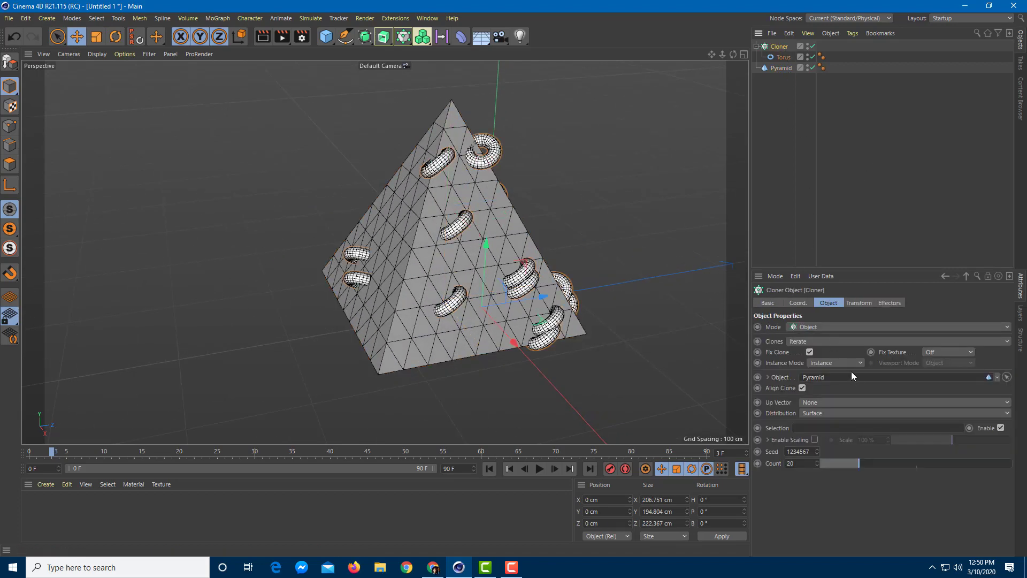
scroll(744, 310, up, 2)
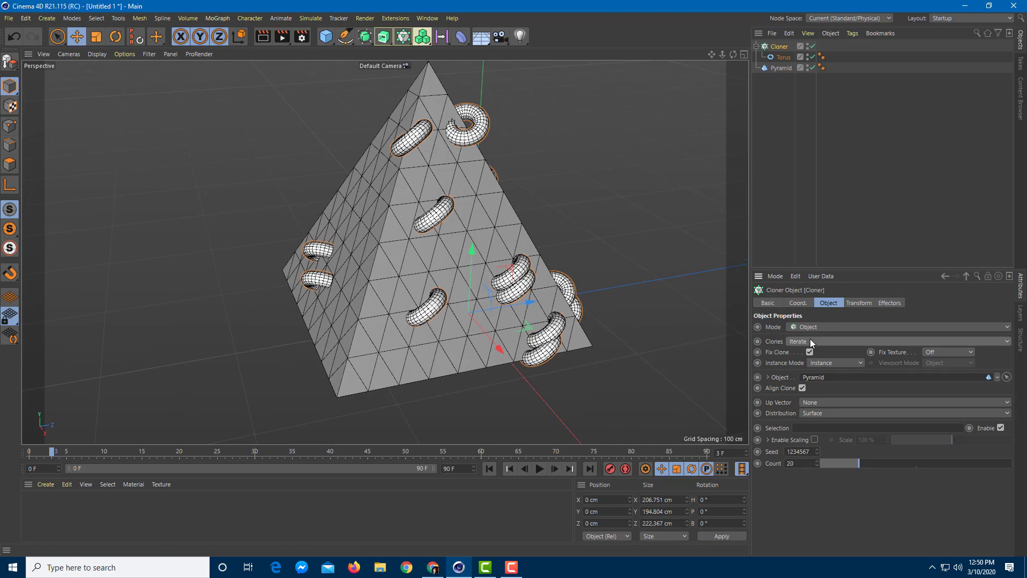
click(1007, 342)
click(826, 362)
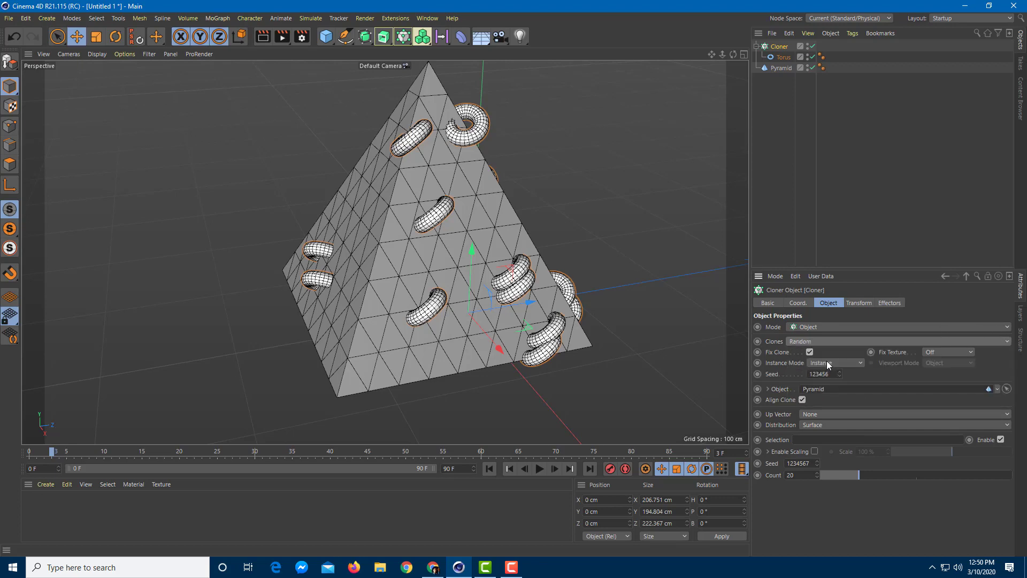
click(817, 341)
click(813, 374)
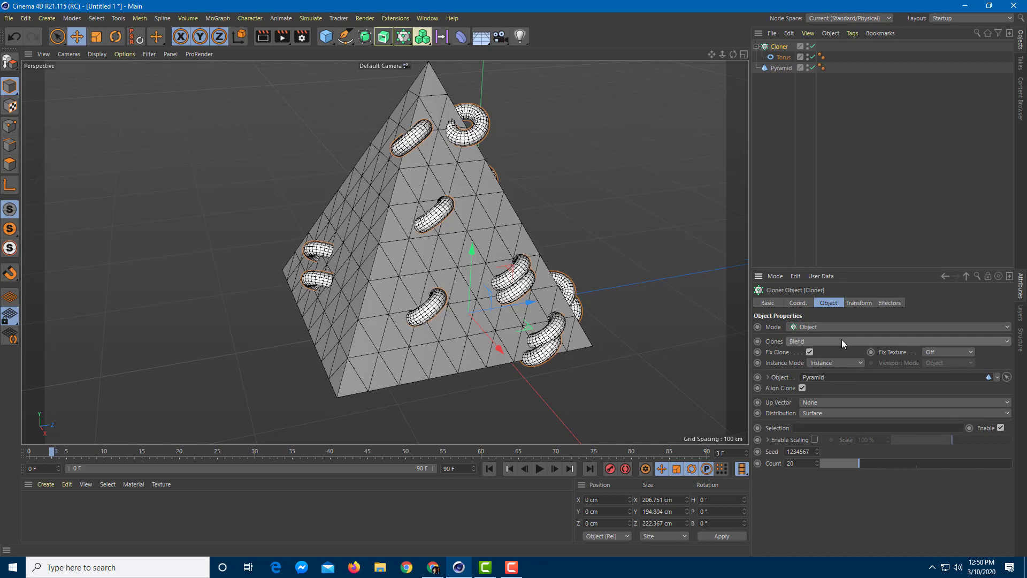
click(864, 338)
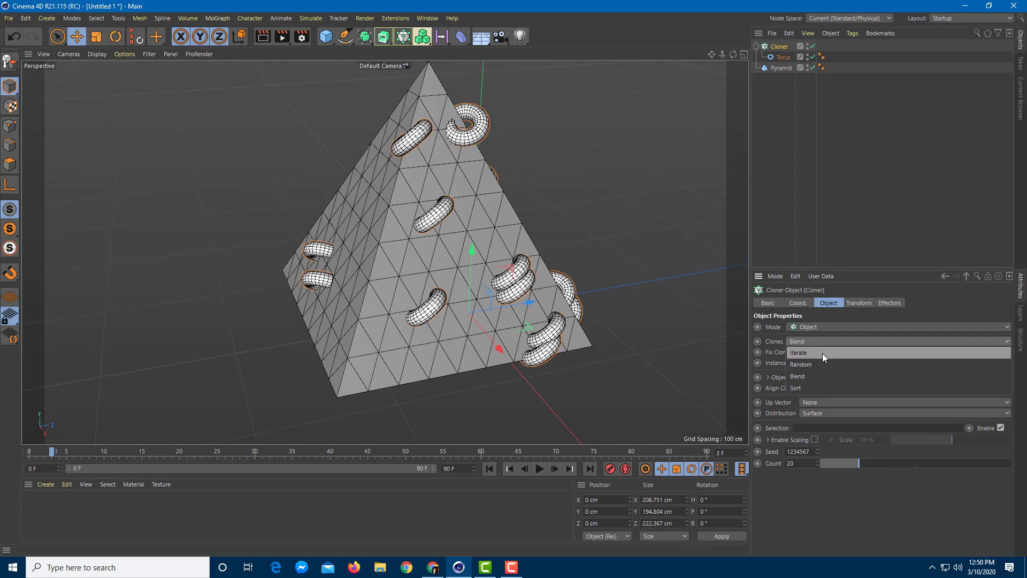
click(823, 353)
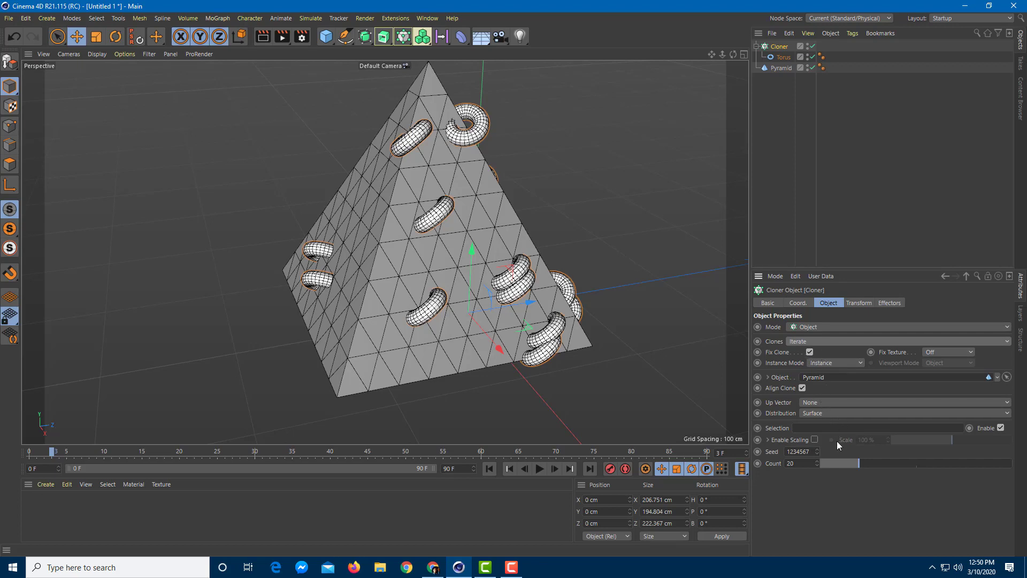
- Raise the Cloner count from 20 to 100 and select the pyramid
drag(866, 465, 1019, 455)
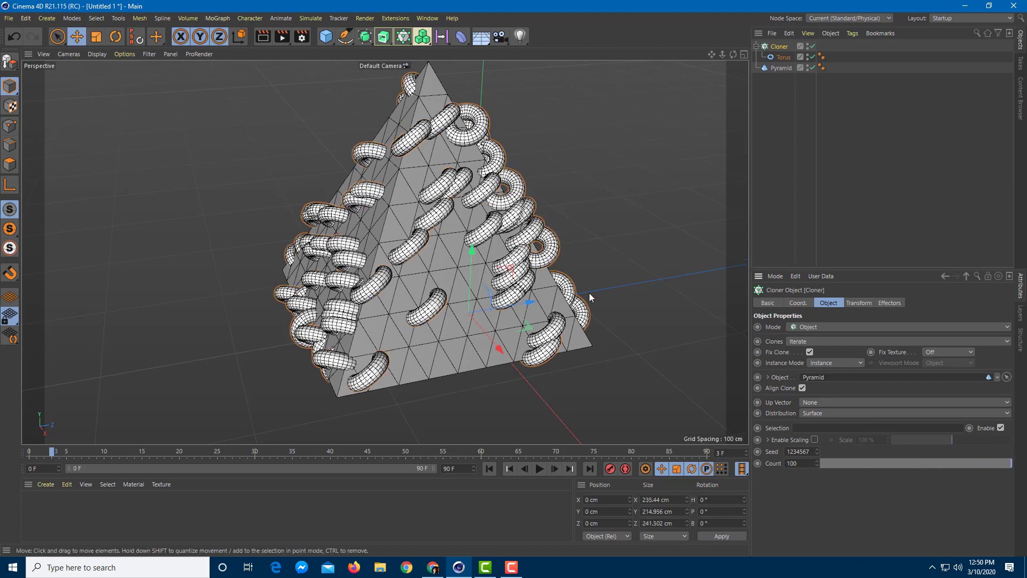
click(782, 68)
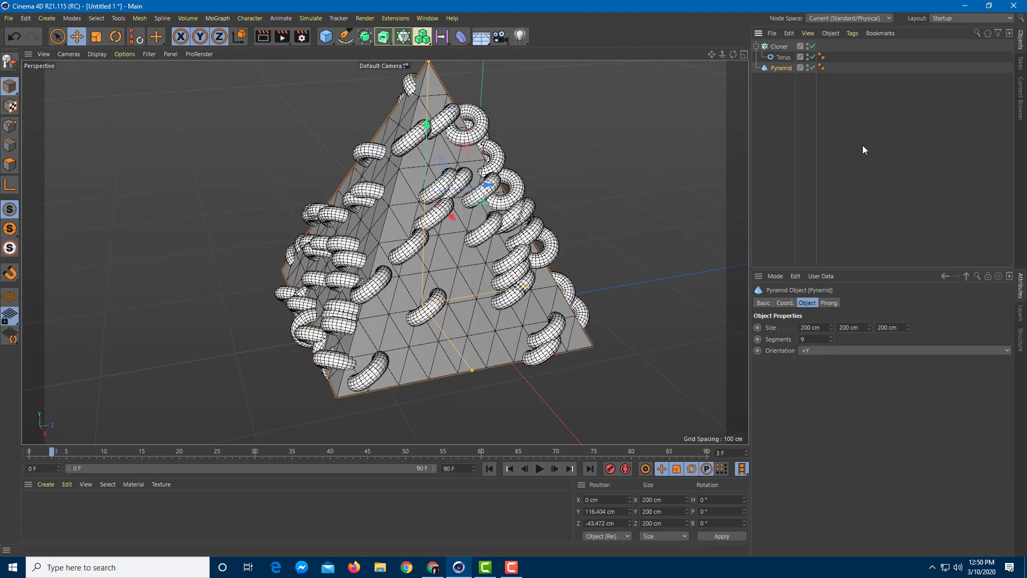
click(1020, 316)
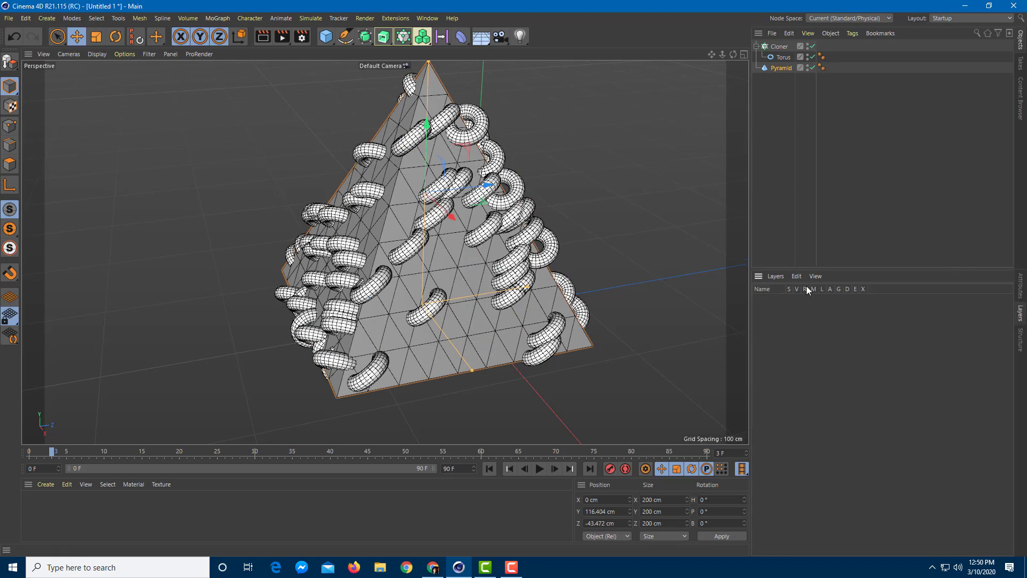
- Put the pyramid on a new layer from the selection and hide it in the viewport
click(775, 277)
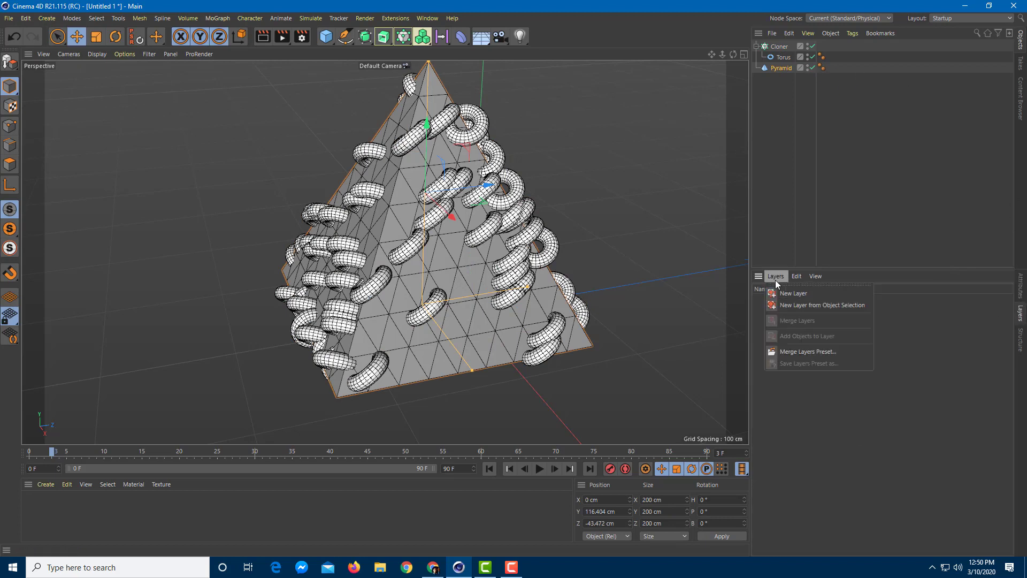
click(793, 304)
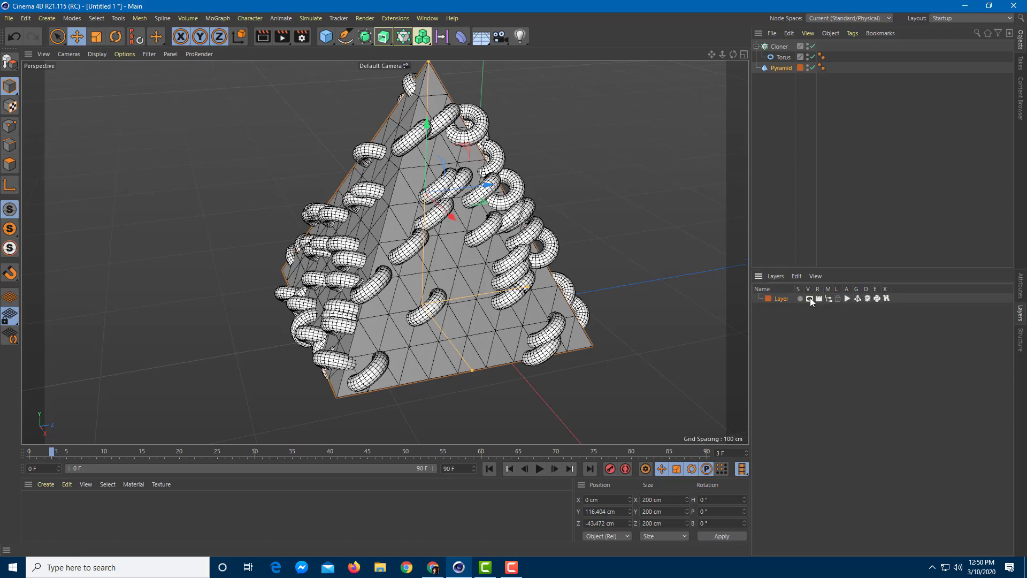
click(809, 298)
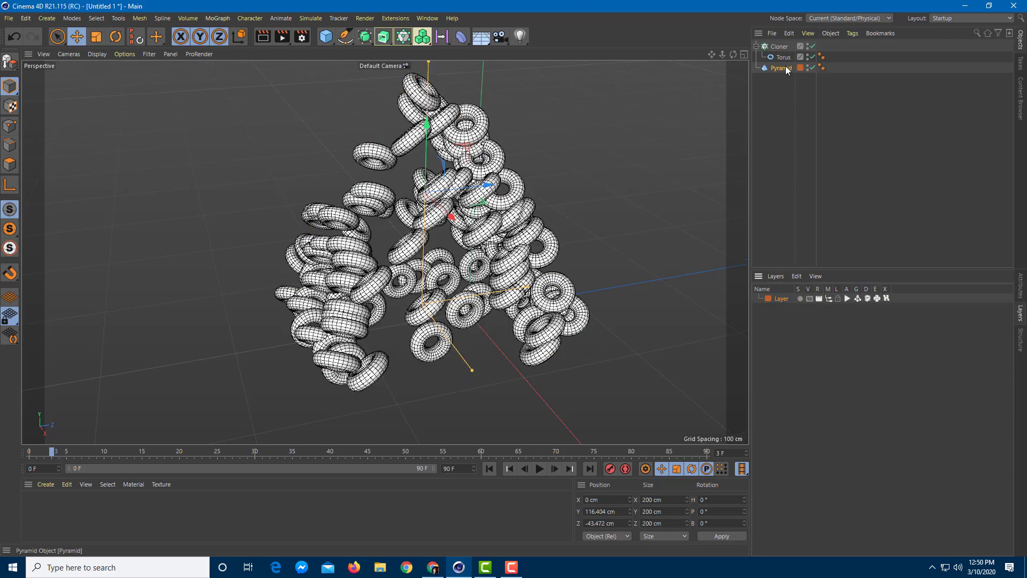
click(778, 47)
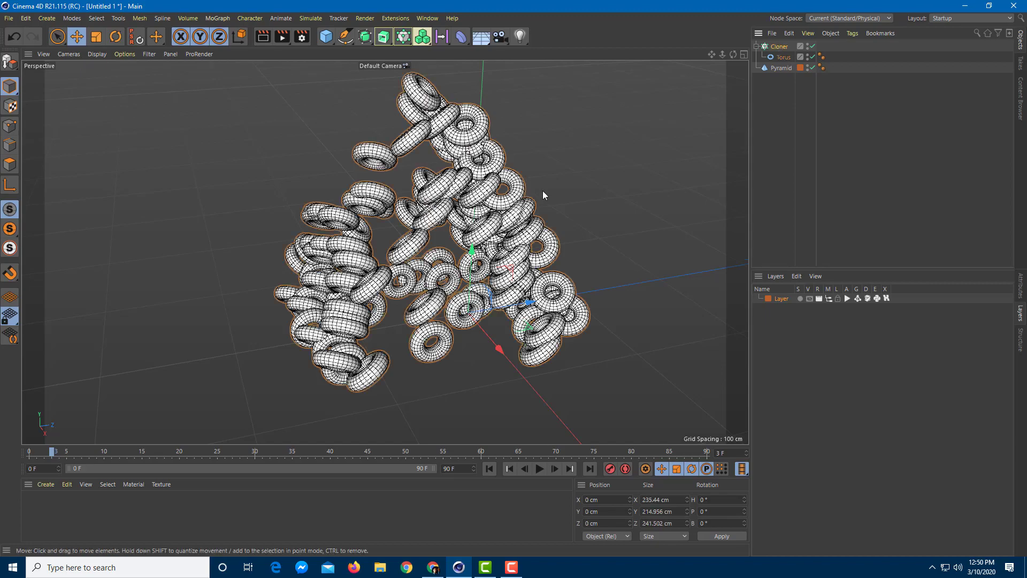
- Set the Cloner count to 339 and the seed to 1234617
mouse_move(534, 204)
alt+mouse_down()
mouse_move(469, 302)
mouse_move(481, 297)
alt+mouse_up()
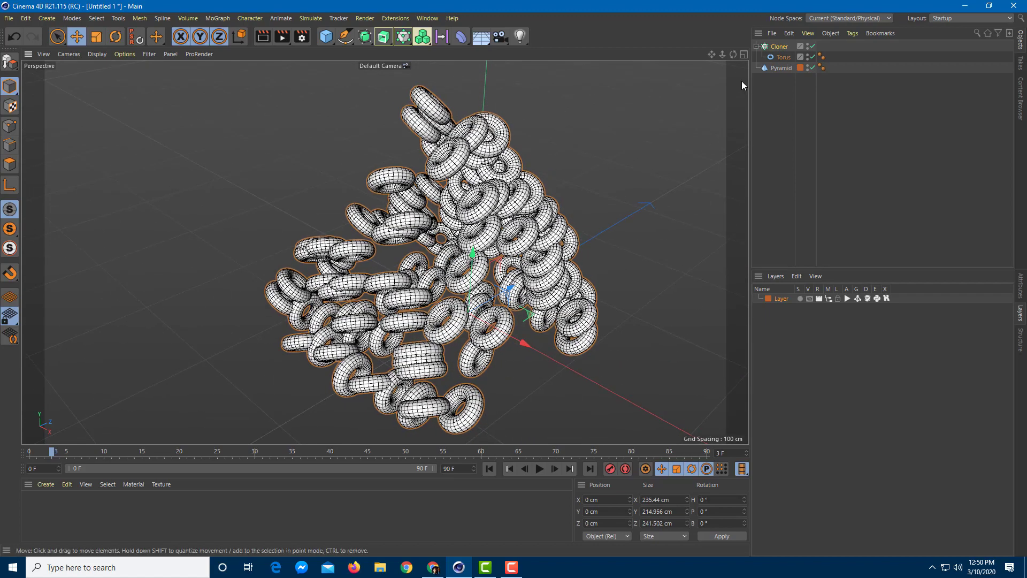
click(1020, 286)
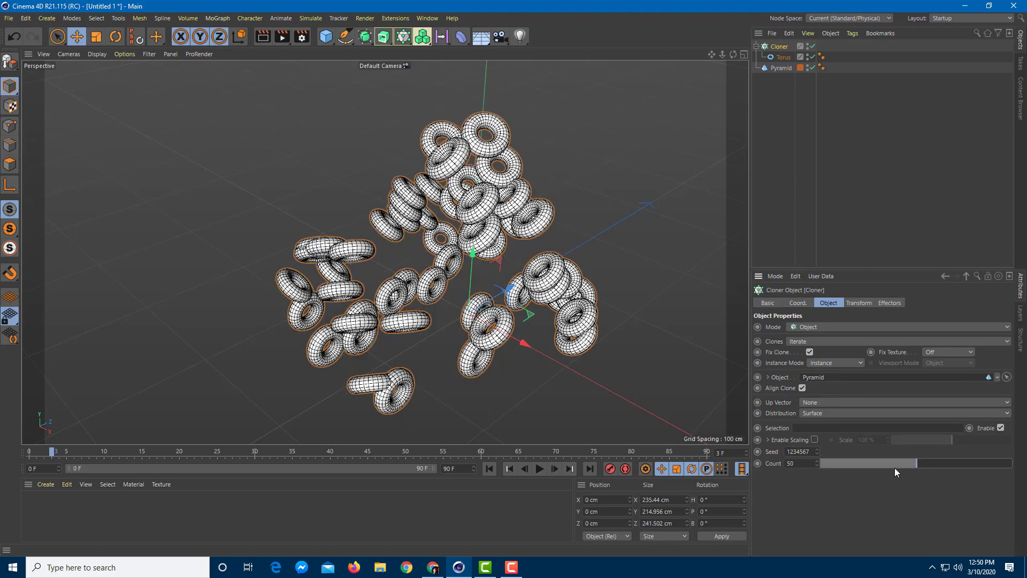
drag(817, 463, 888, 458)
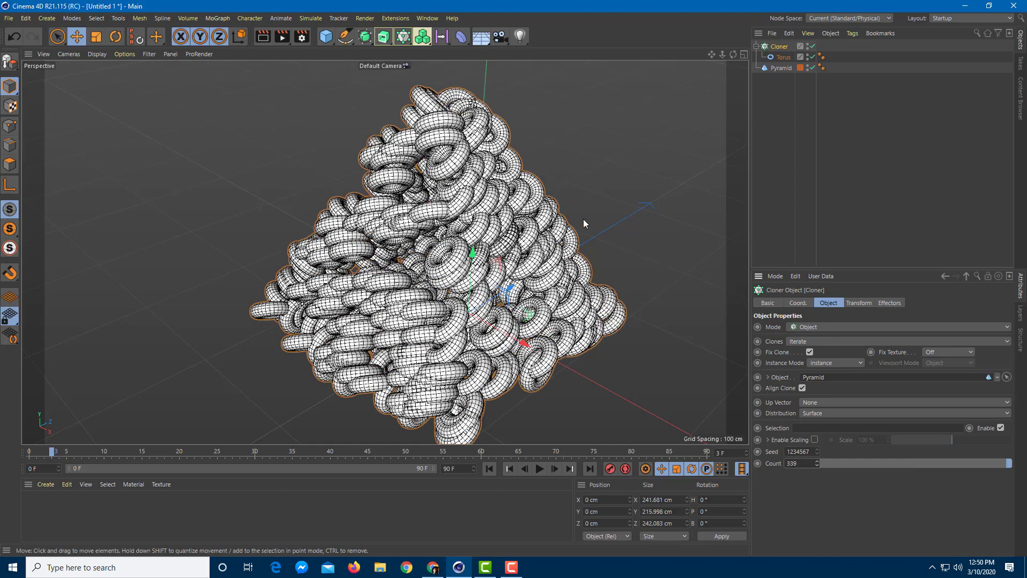
alt+drag(484, 278, 550, 275)
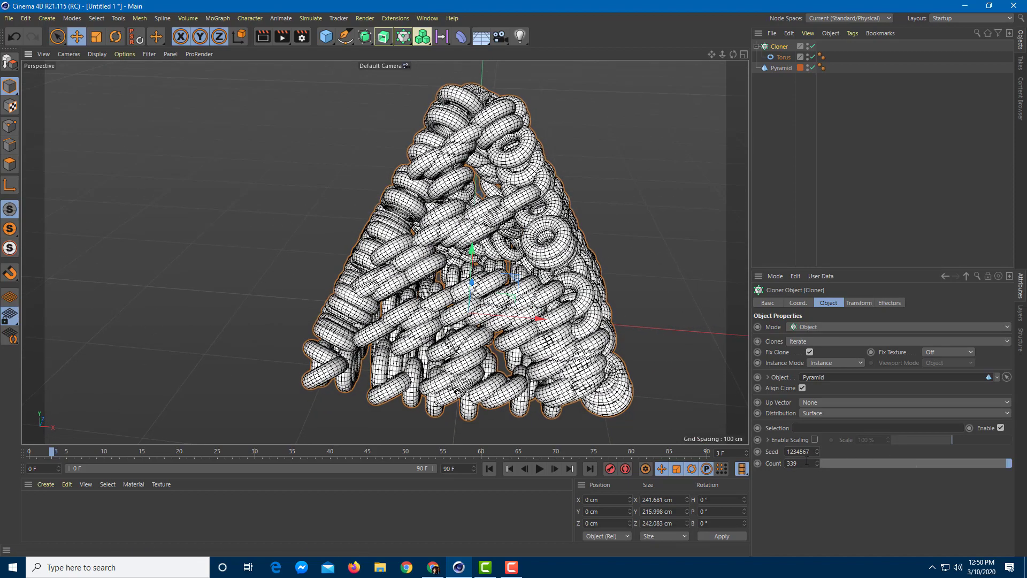
mouse_move(816, 452)
mouse_down()
mouse_move(787, 454)
mouse_move(835, 452)
mouse_up()
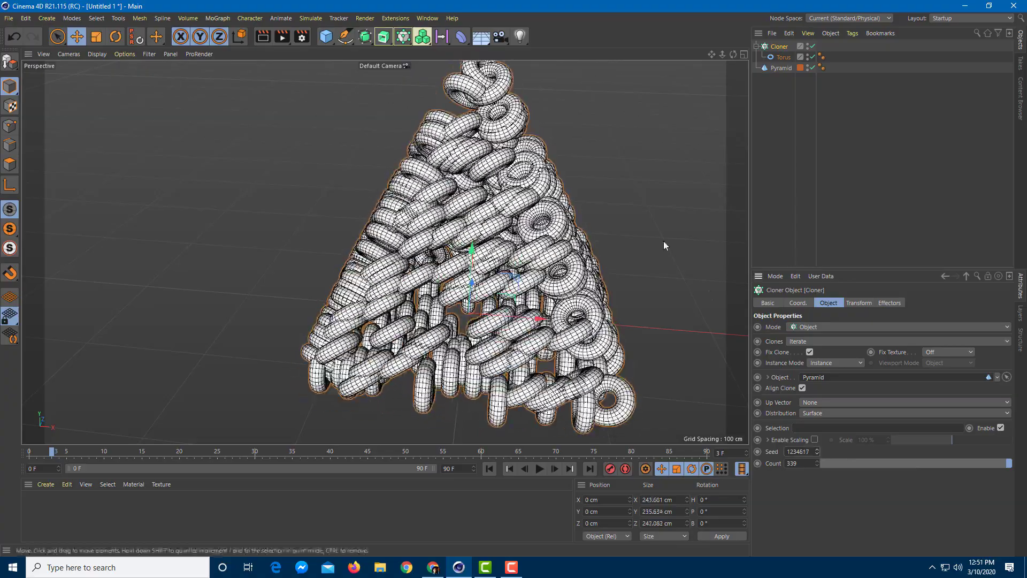
mouse_move(607, 292)
alt+mouse_down()
mouse_move(531, 300)
mouse_move(633, 322)
alt+mouse_up()
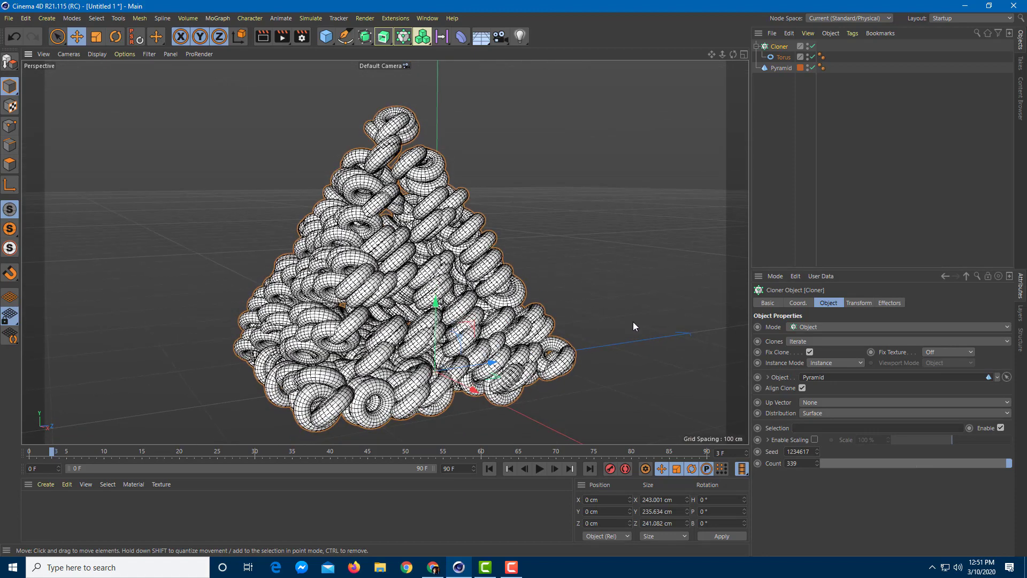
- Preview the clones on Vertex, Edge and Polygon Center distributions
click(816, 412)
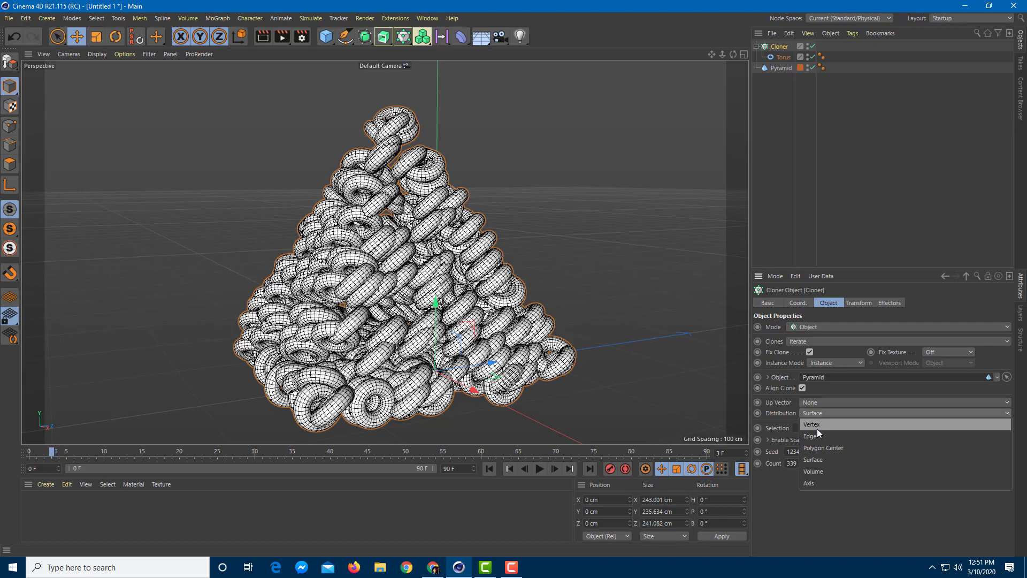
click(816, 429)
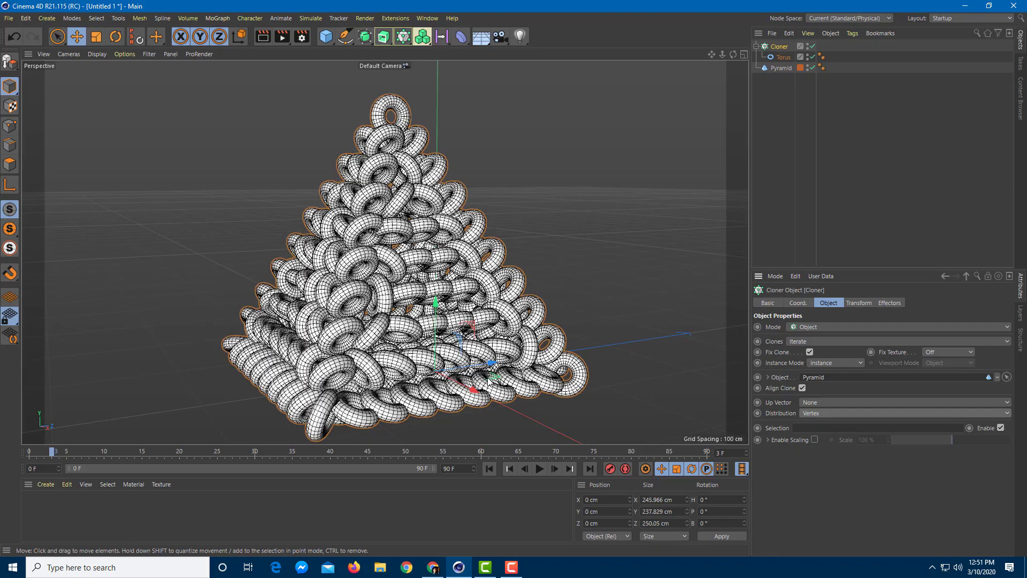
alt+drag(474, 363, 503, 388)
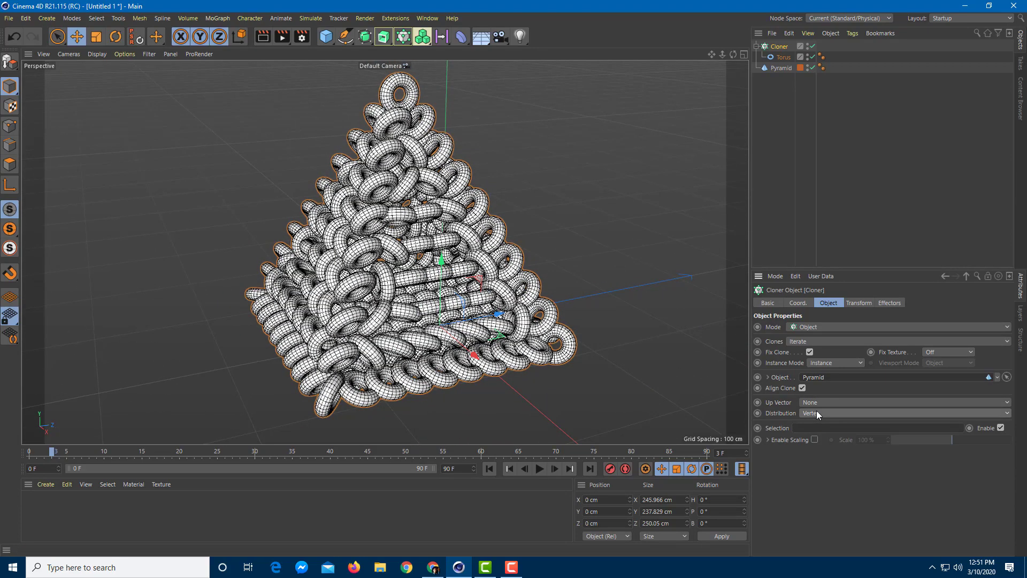
click(1010, 415)
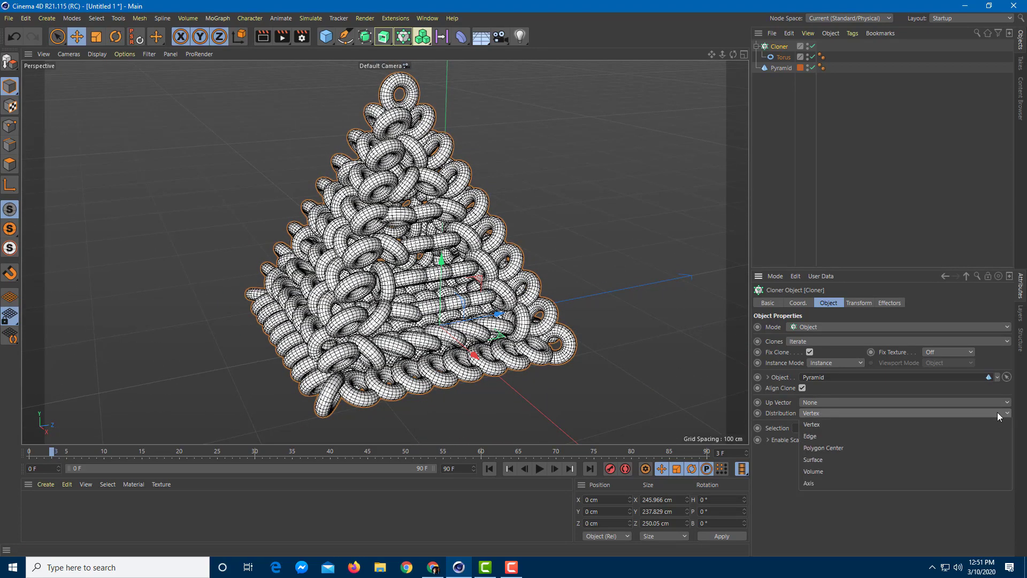
click(854, 435)
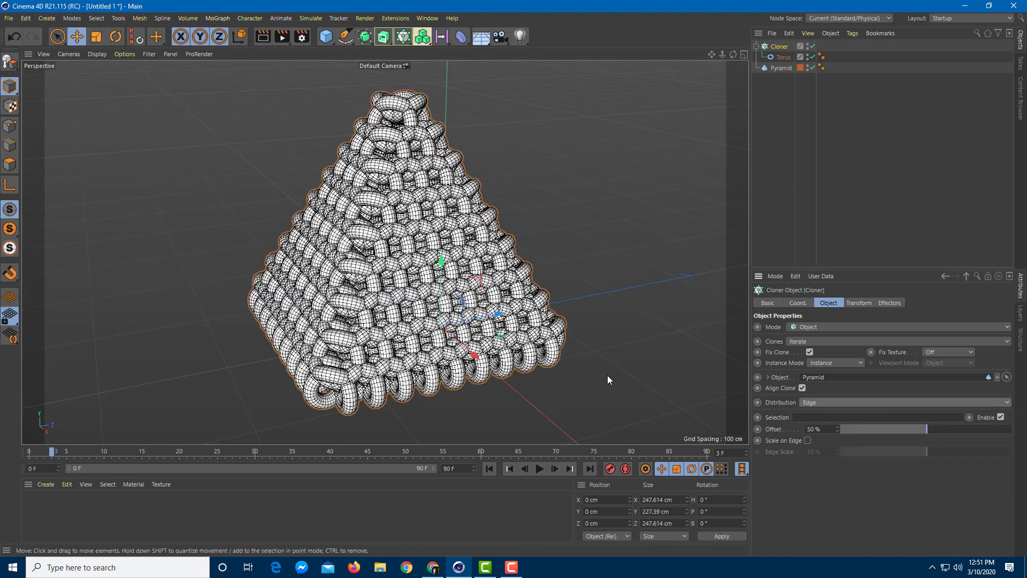
click(816, 402)
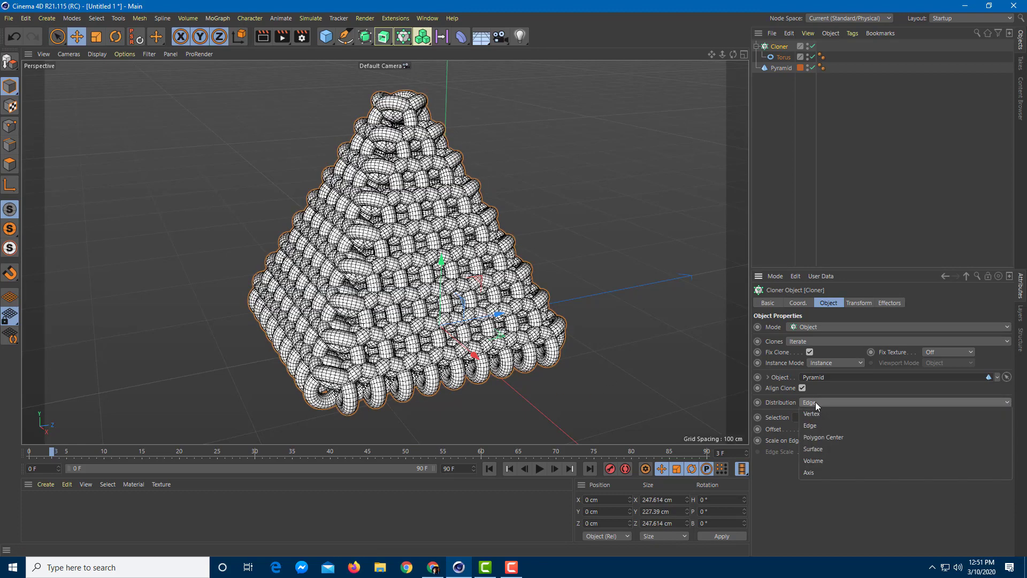
click(816, 438)
- Try Surface and then Volume distribution, leaving Volume mode on Random
scroll(612, 359, up, 2)
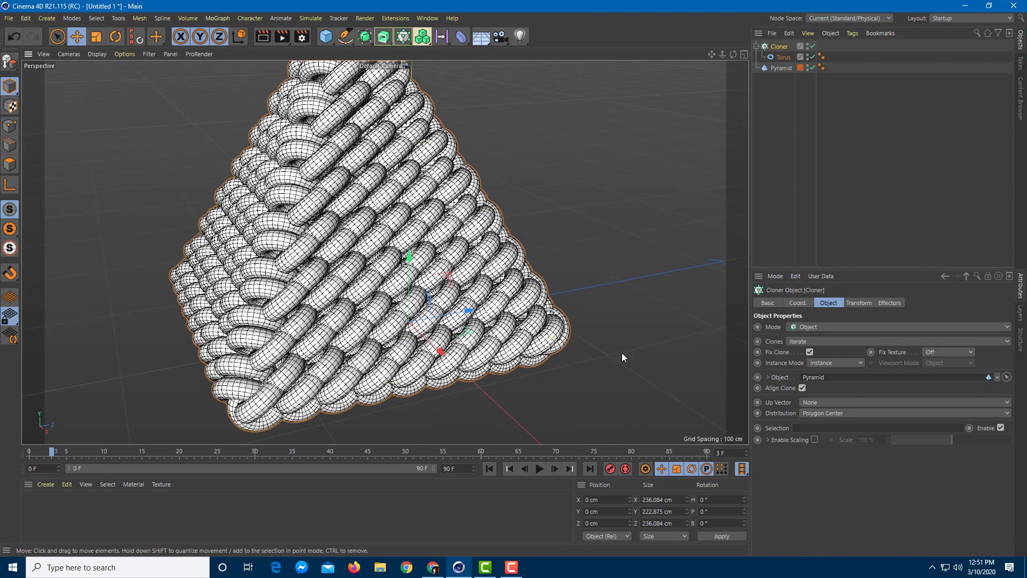
click(826, 413)
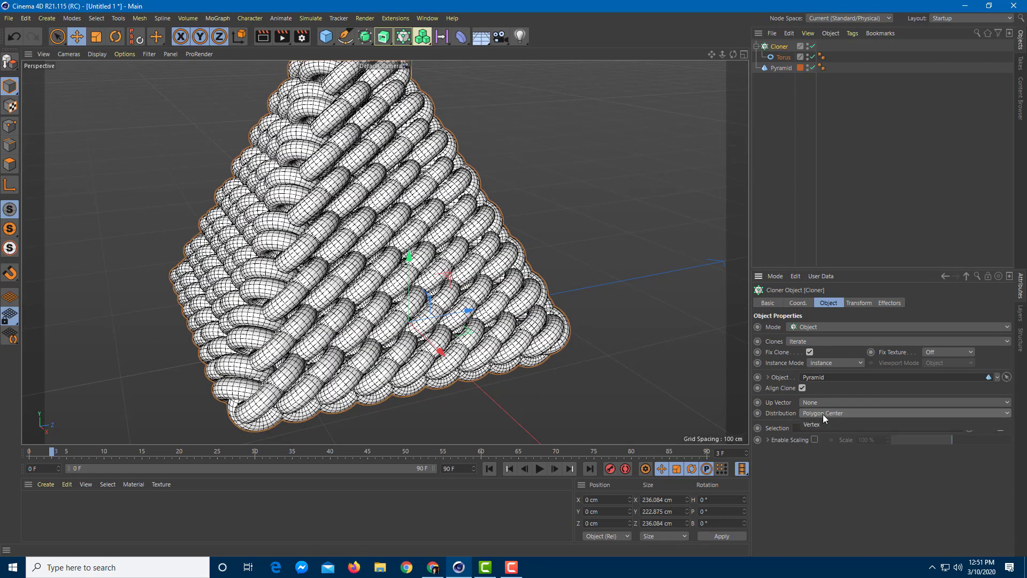
click(816, 463)
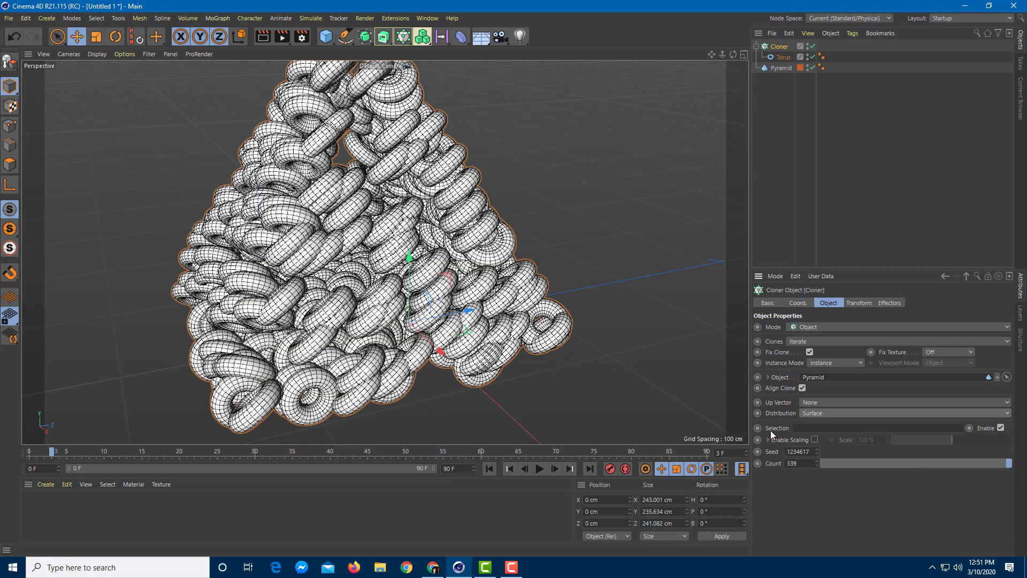
click(816, 414)
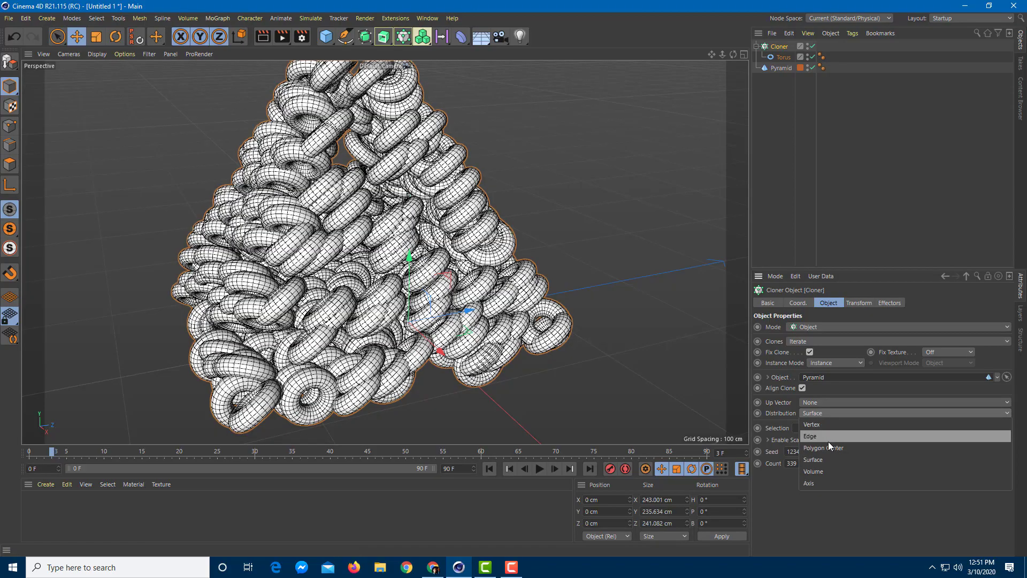
click(833, 472)
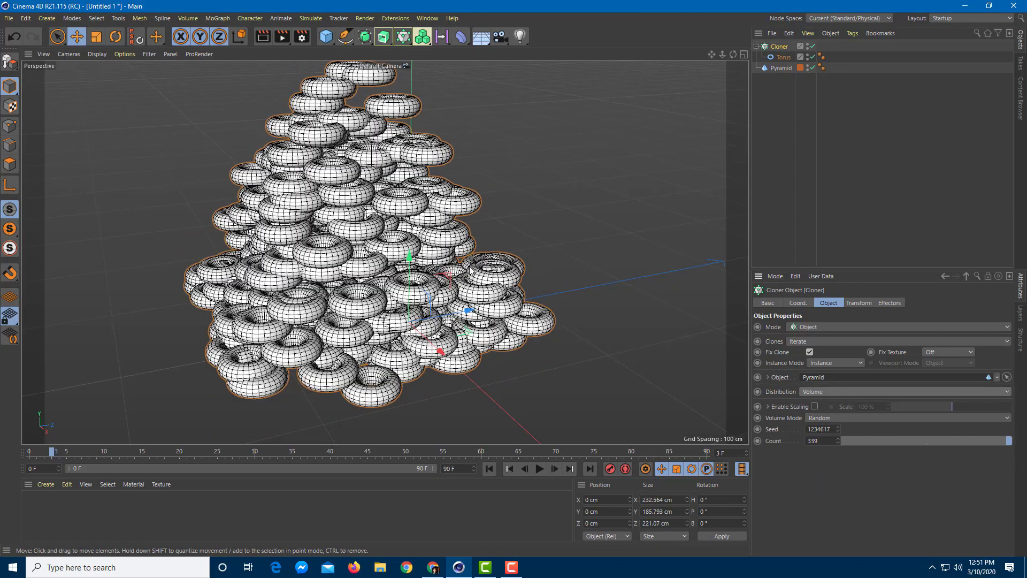
alt+drag(480, 291, 514, 193)
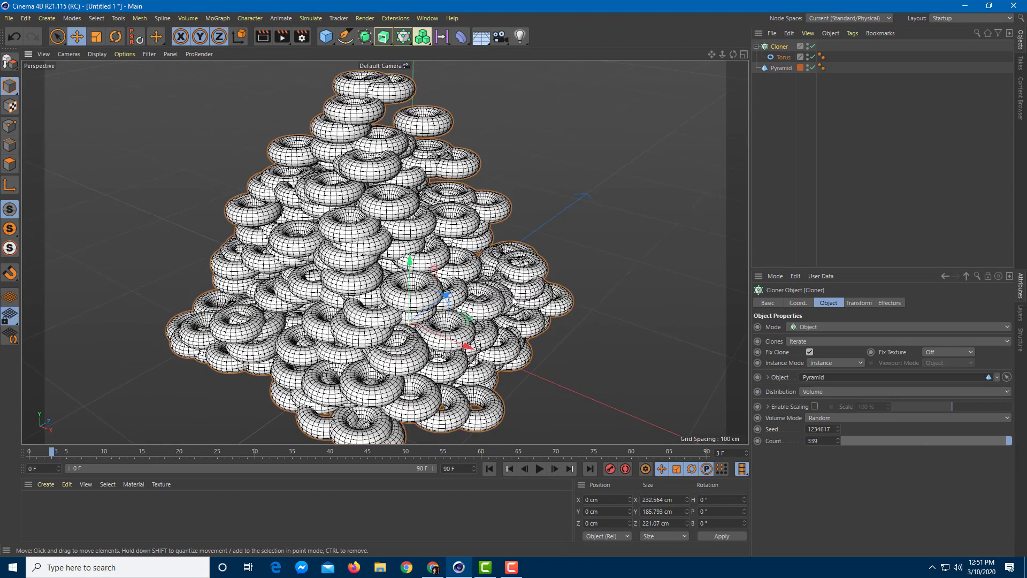
click(834, 417)
click(831, 415)
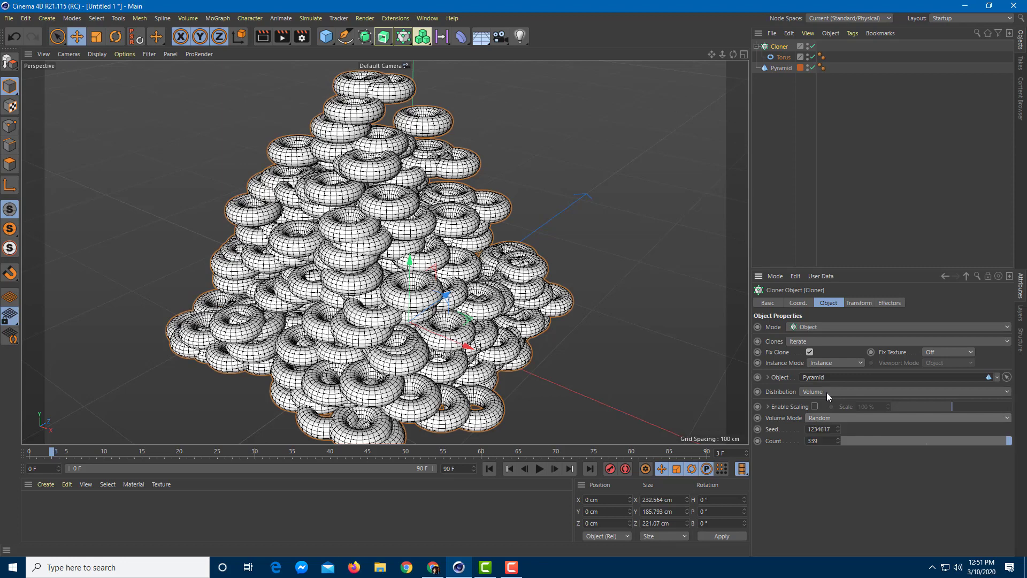
- Try Axis distribution, then settle back on Vertex and select the pyramid
click(826, 393)
click(830, 462)
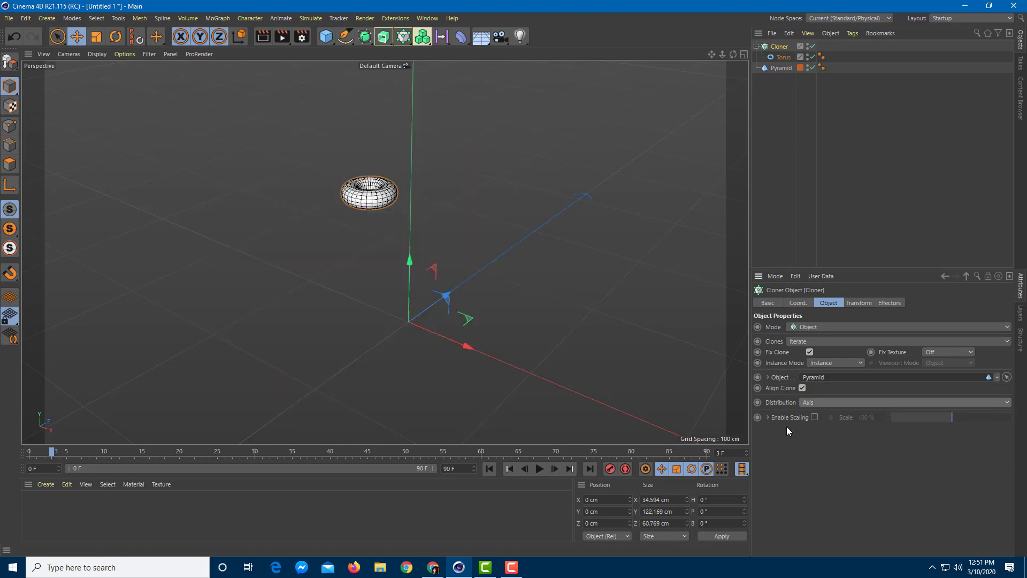
click(834, 364)
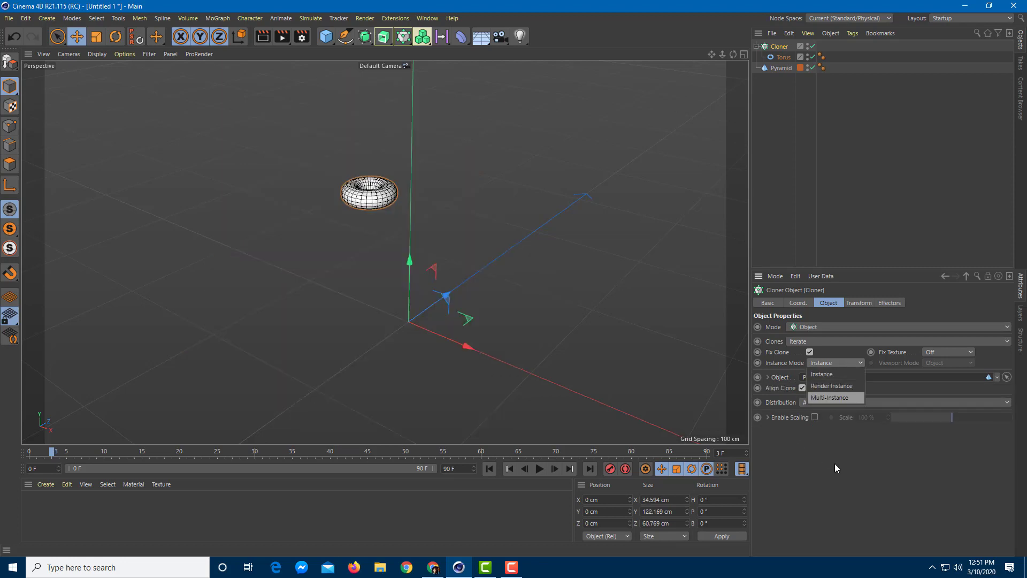
click(823, 378)
click(822, 401)
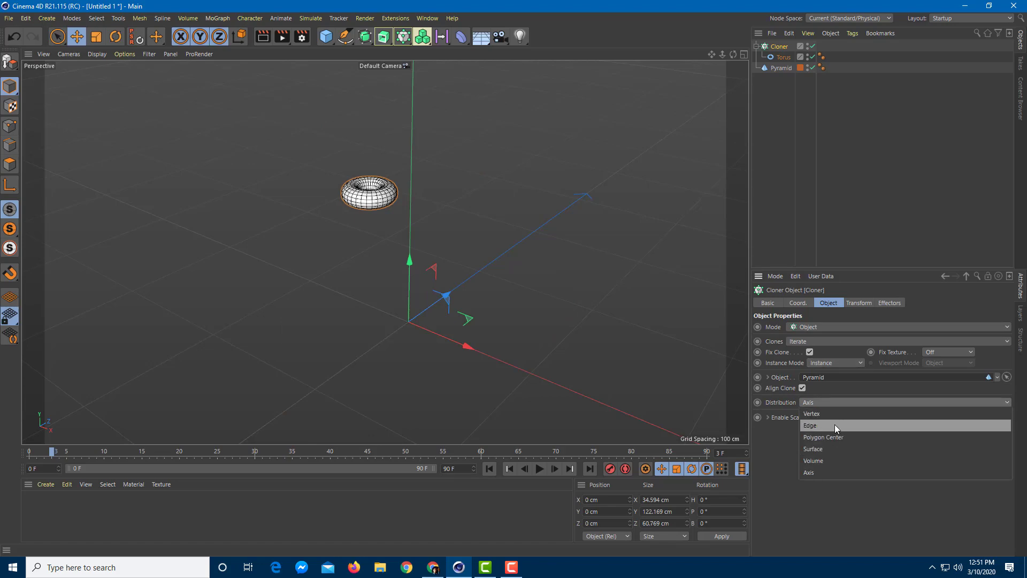
click(835, 413)
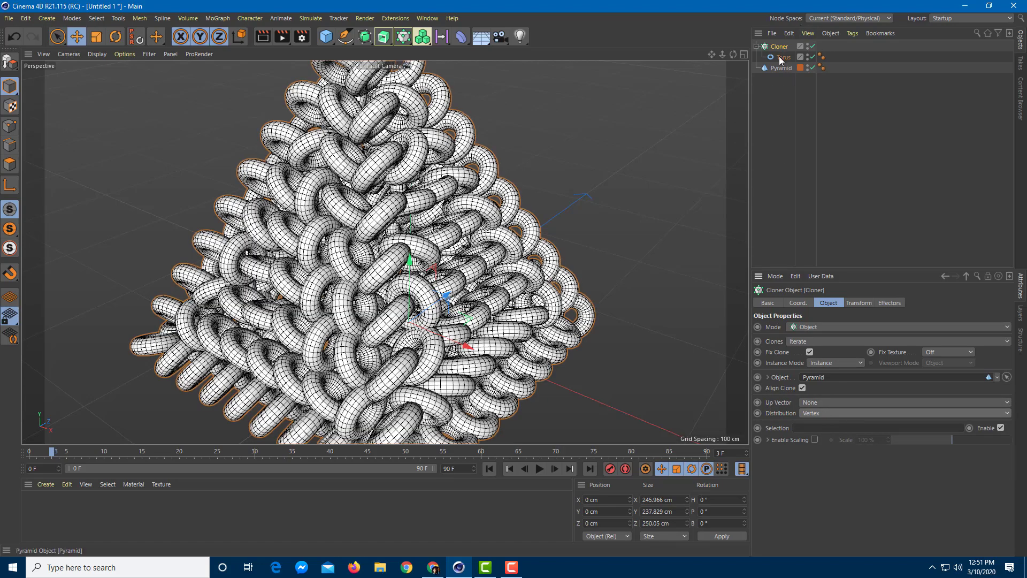
click(781, 67)
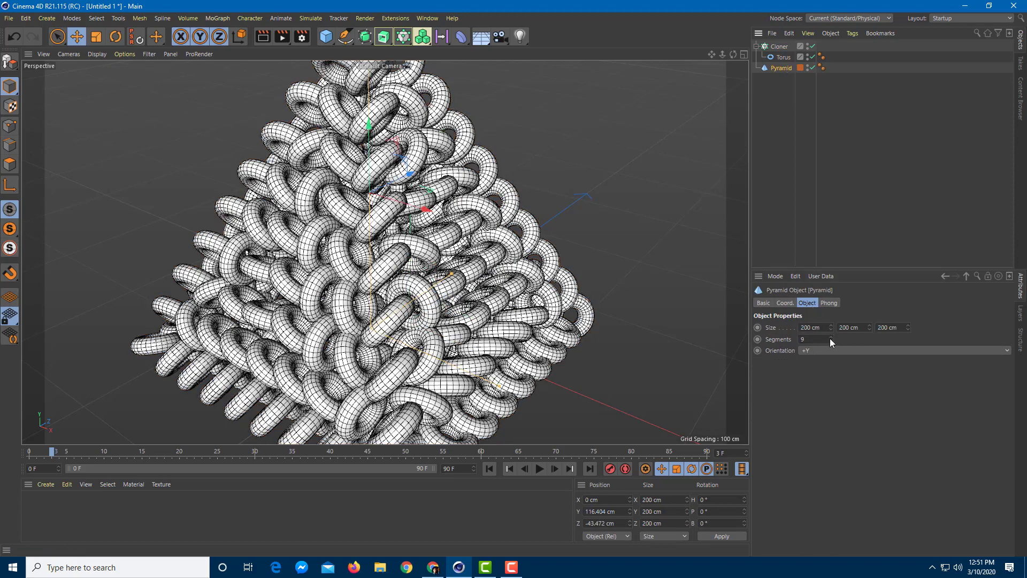
- Try different pyramid segment counts, including 4, and settle on 11
mouse_move(830, 338)
mouse_down()
mouse_move(843, 337)
mouse_move(811, 341)
mouse_up()
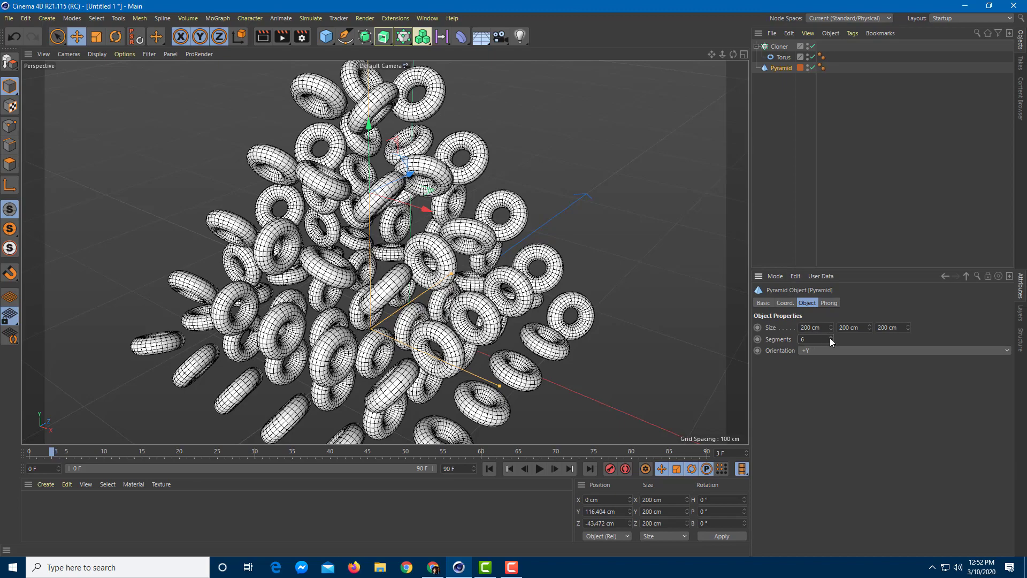
mouse_move(830, 338)
mouse_down()
mouse_move(844, 338)
mouse_move(827, 338)
mouse_up()
drag(830, 338, 851, 335)
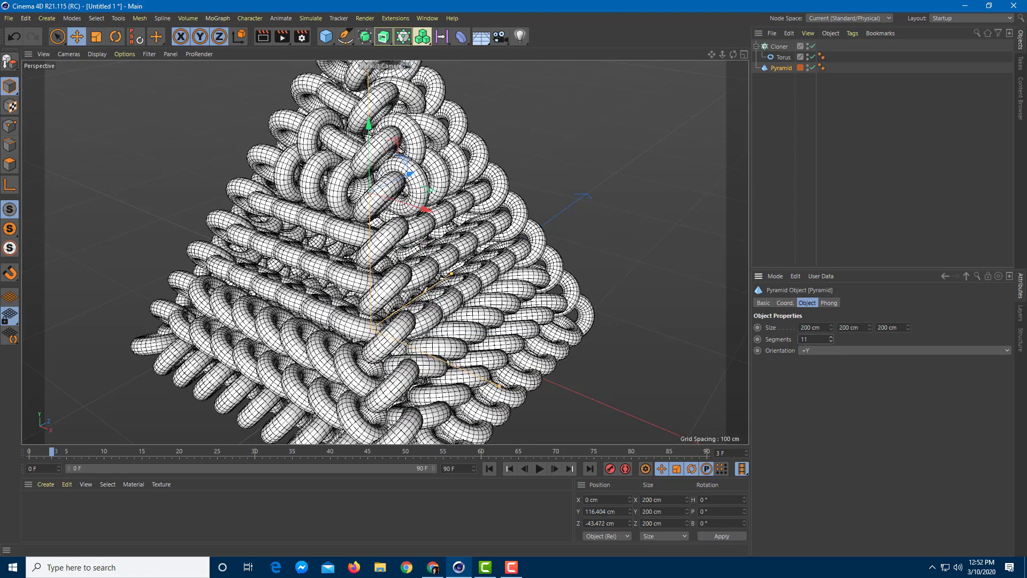
- Set the Cloner's Up Vector to Y+, after trying X-, and inspect the torus rows on the pyramid
click(780, 47)
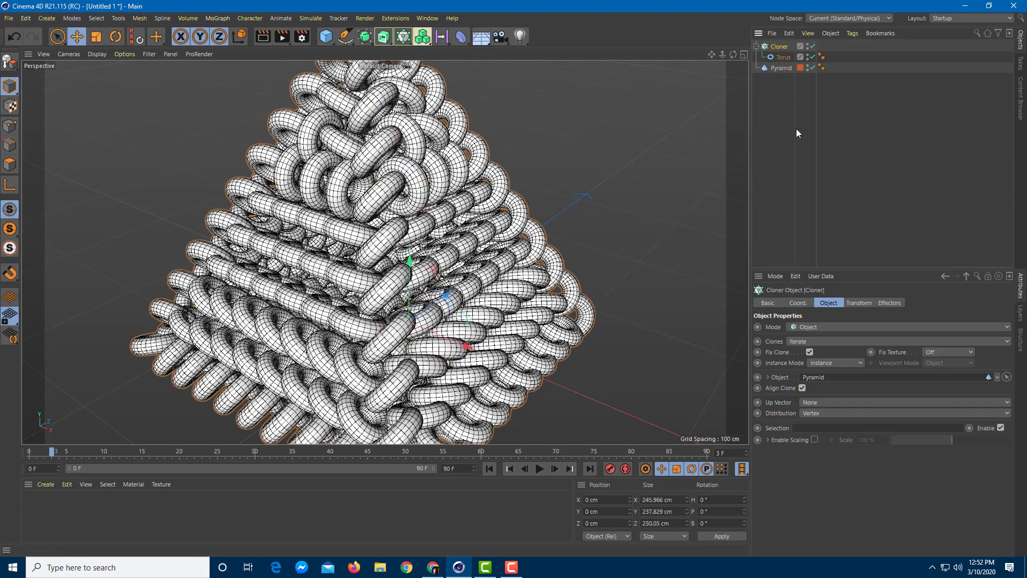
click(821, 401)
click(822, 436)
click(825, 403)
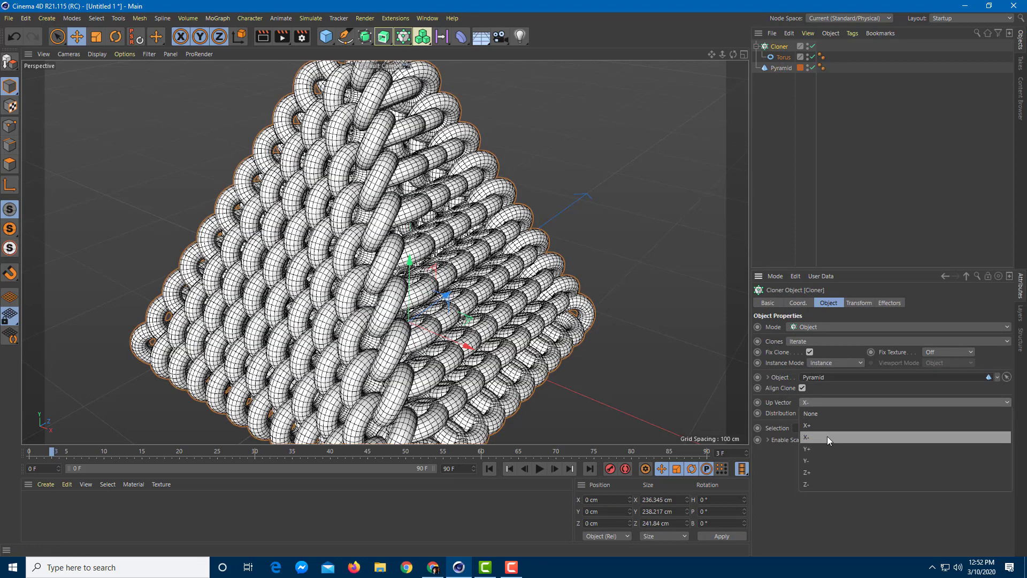
click(826, 449)
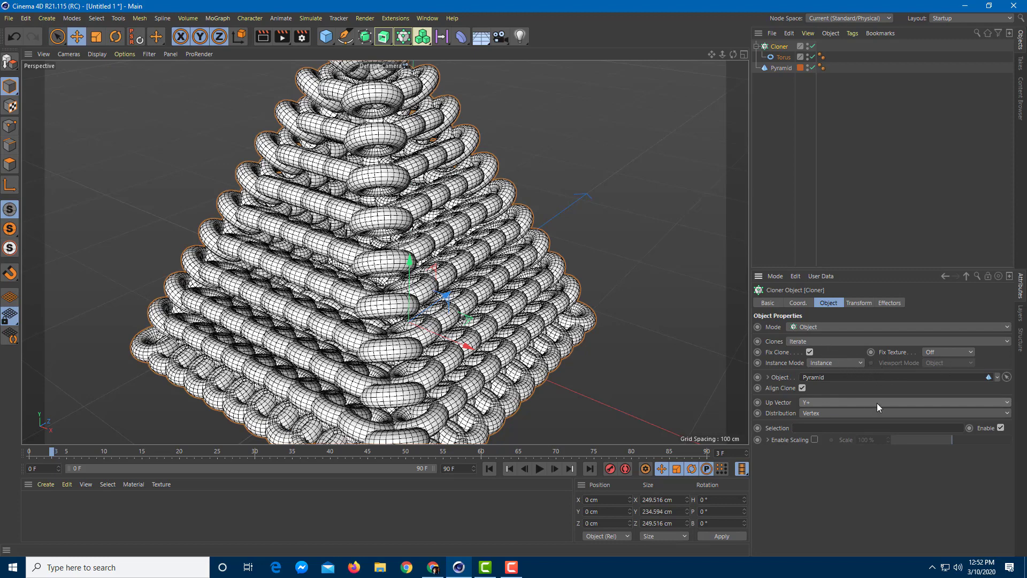
alt+drag(640, 411, 634, 374)
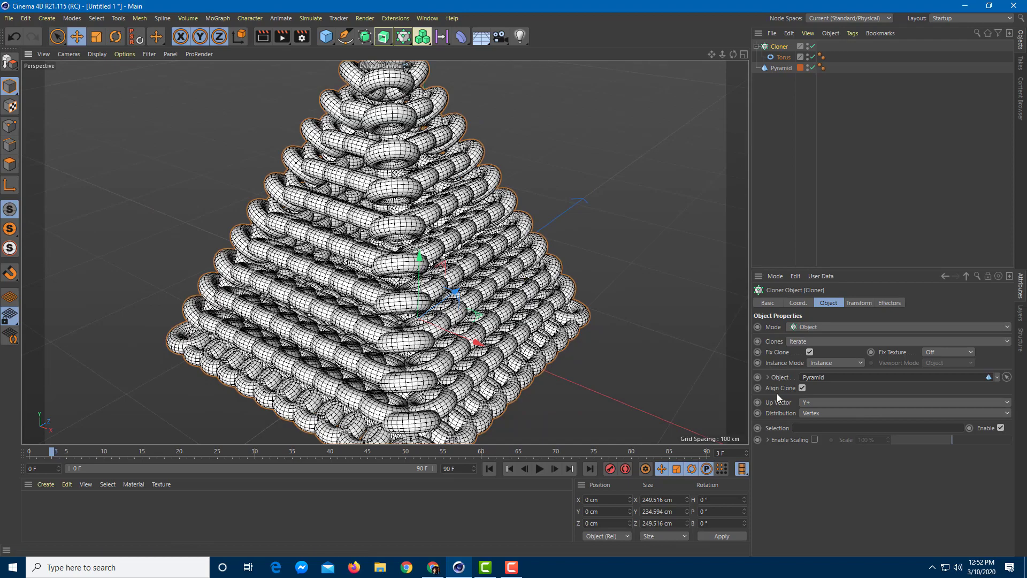
scroll(605, 300, down, 8)
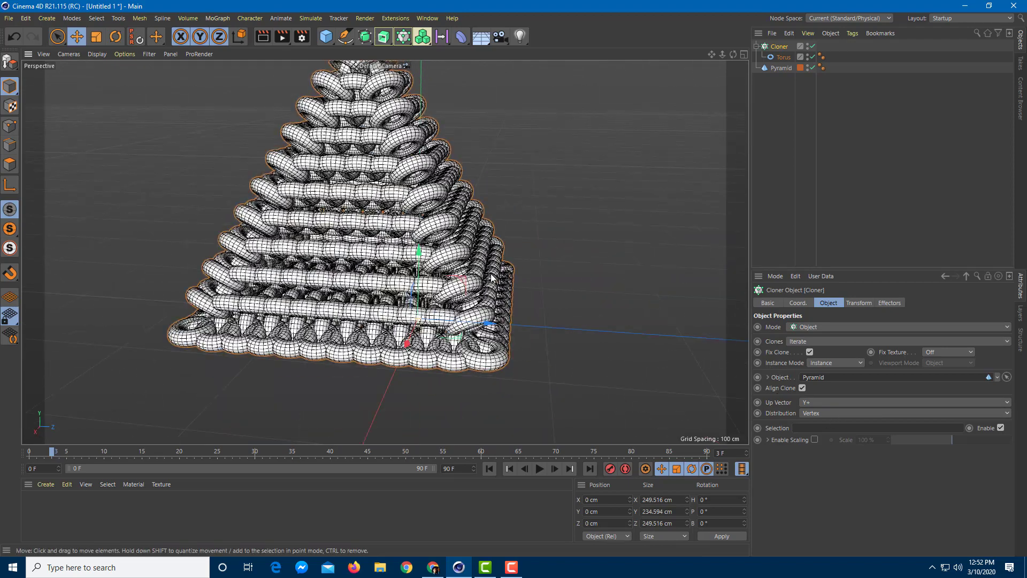
alt+drag(566, 290, 531, 289)
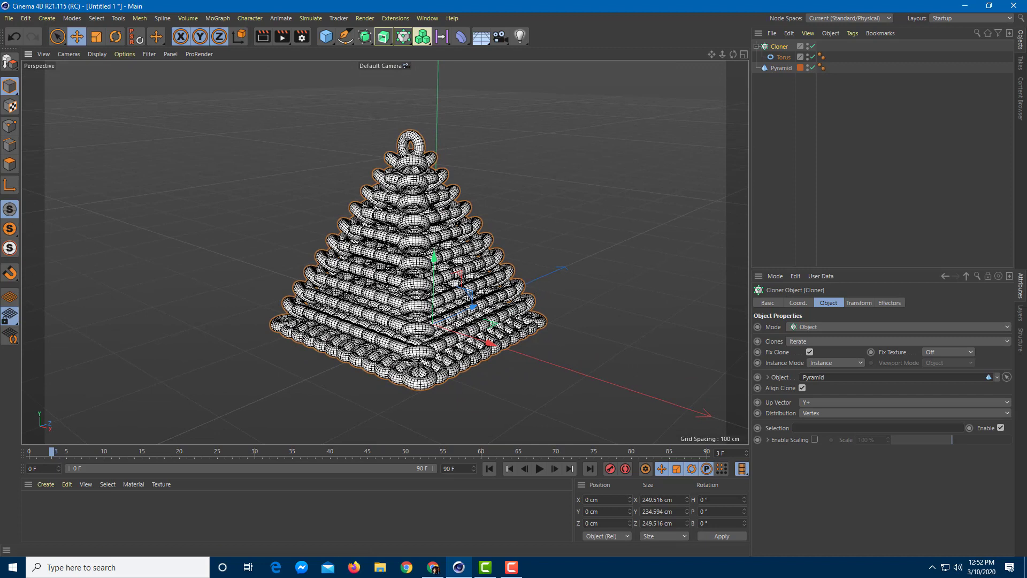